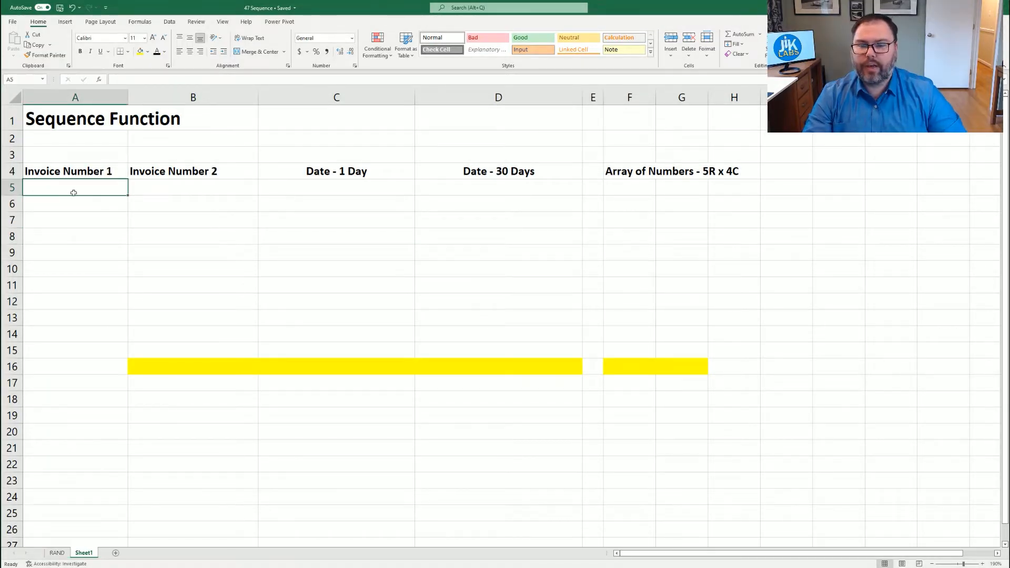
Enter the invoice numbers 1001, 1002, 1003 and 1004 one by one in cells A5 to A8.
text(1)
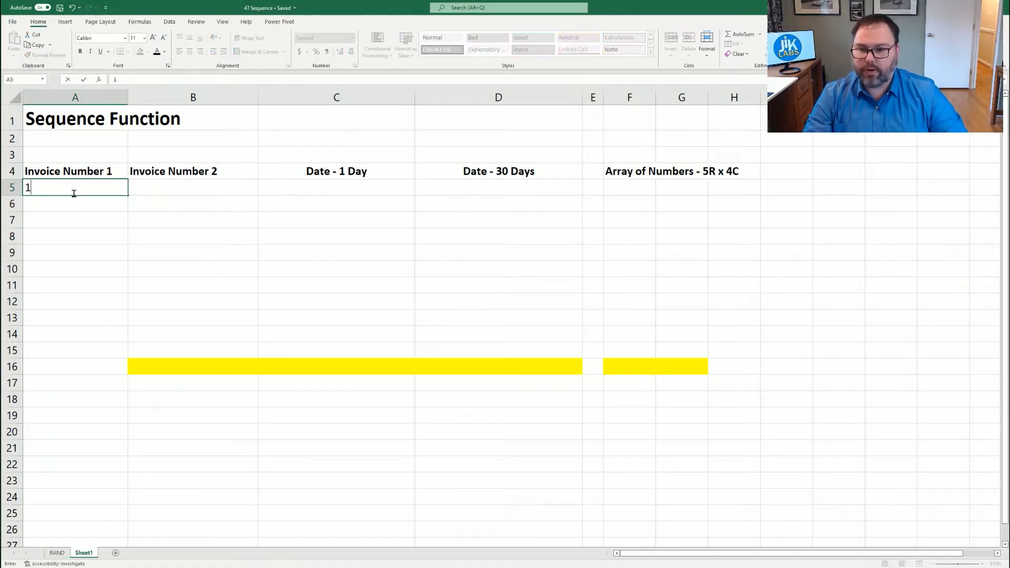
text(001)
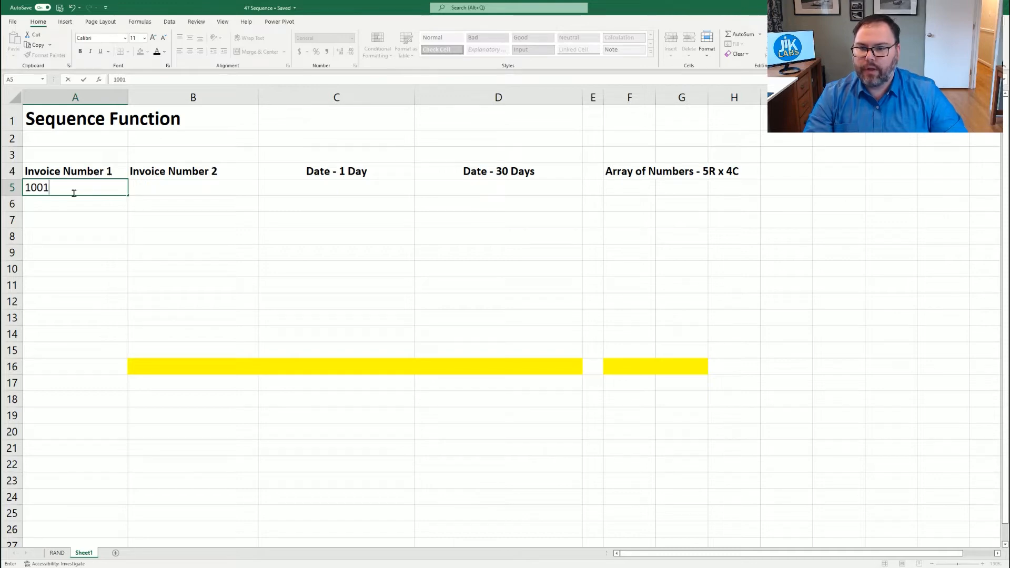
key(Return)
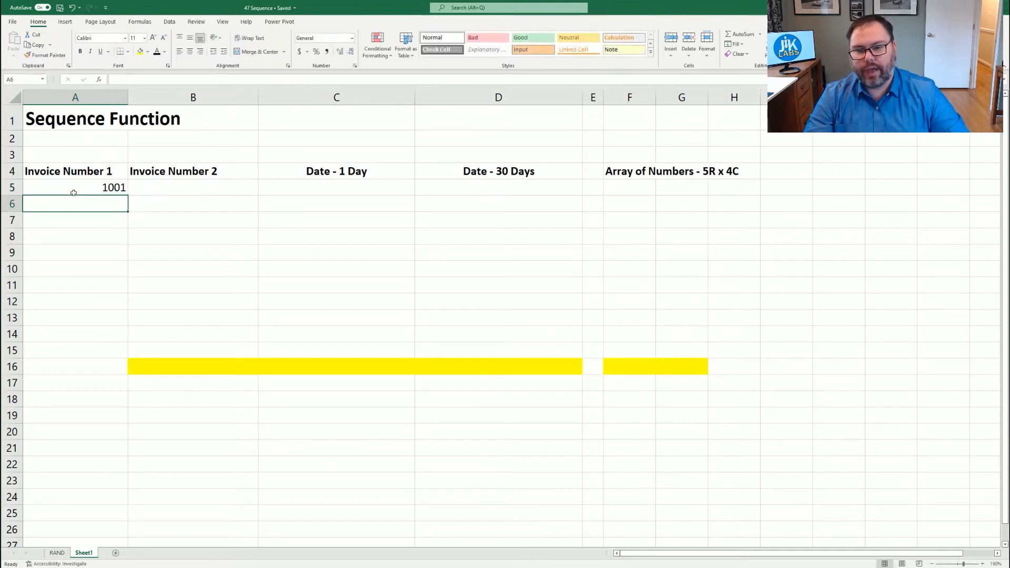
text(1002)
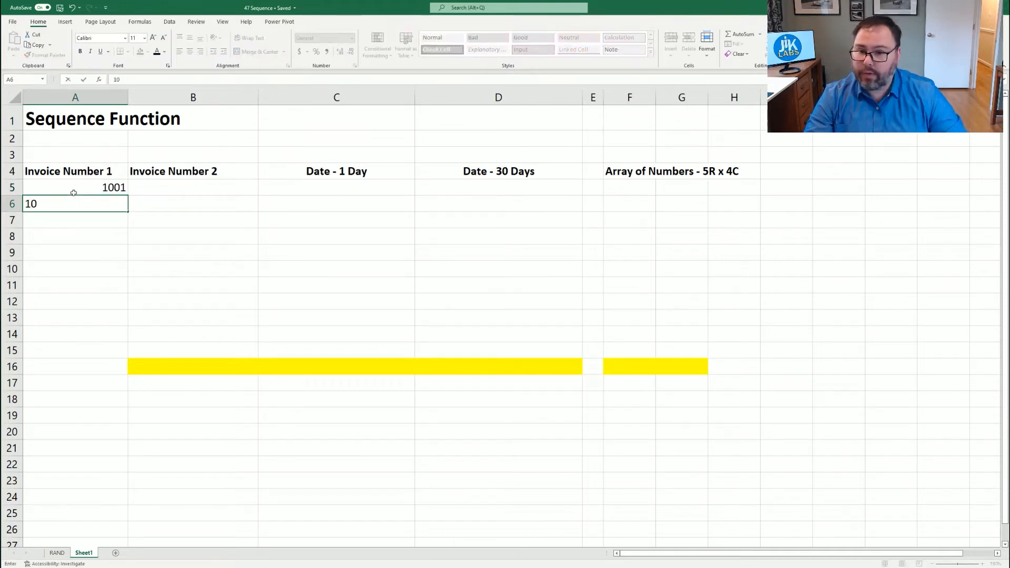
key(Return)
text(1003)
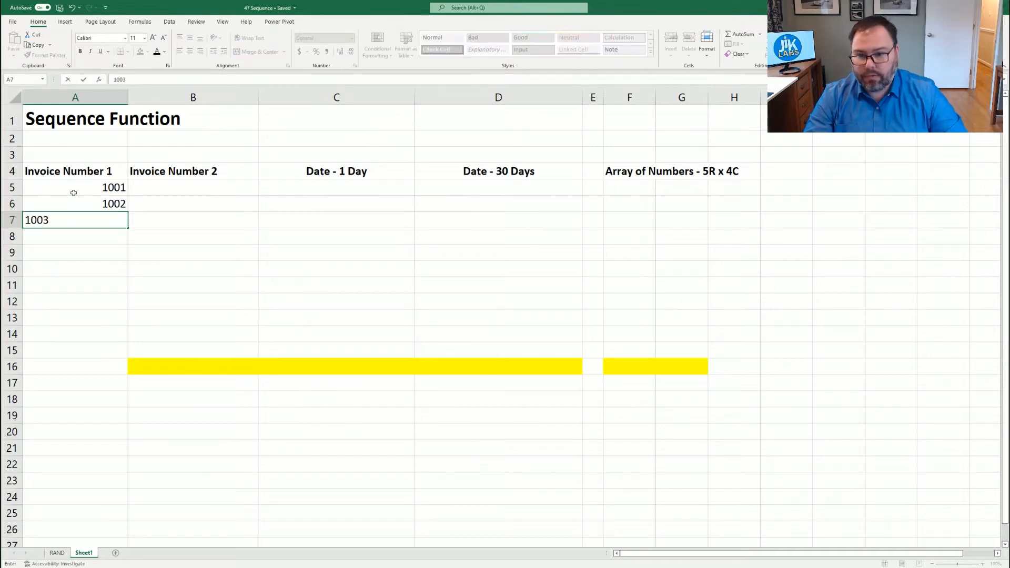
key(Return)
text(100)
key(Return)
key(Up)
text(1004)
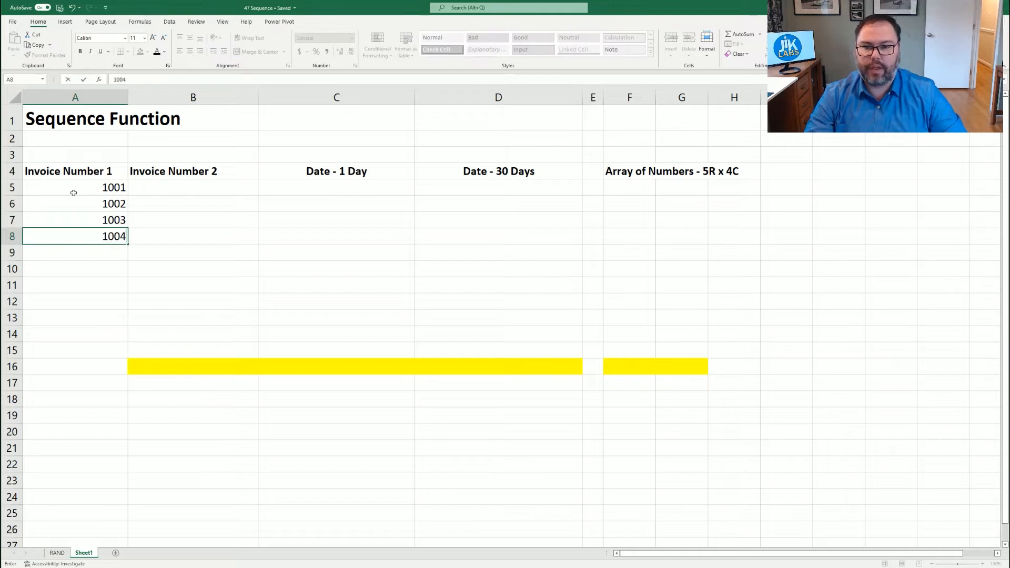
key(Return)
Clear the manually entered invoice numbers from cells A5 to A8.
drag(88, 229, 88, 191)
key(Delete)
click(86, 229)
Enter 1001 and 1002 in cells A5 and A6 and fill the series down to A14.
key(Up)
key(Up)
key(Up)
text(1001)
key(Return)
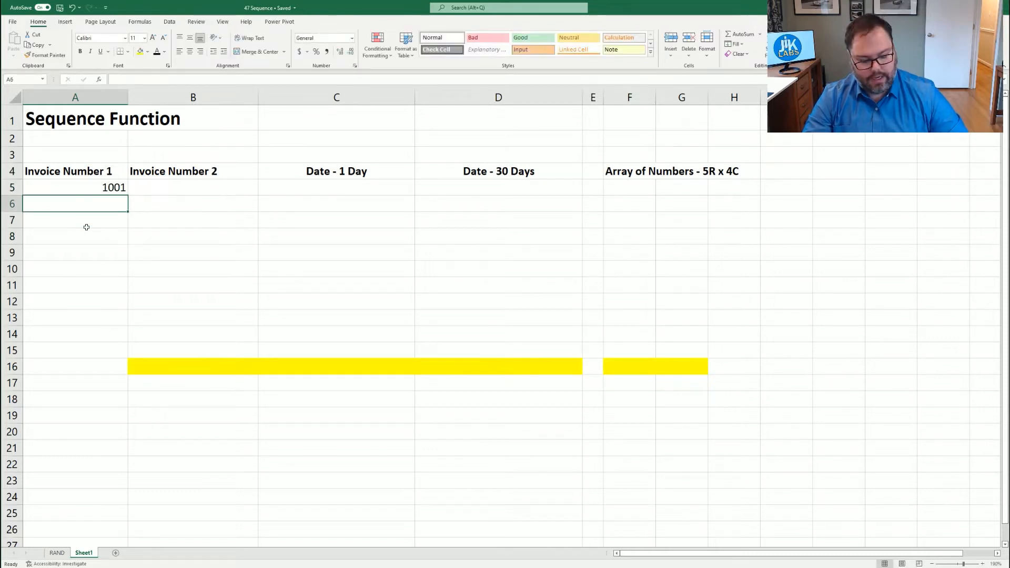
text(1002)
key(Return)
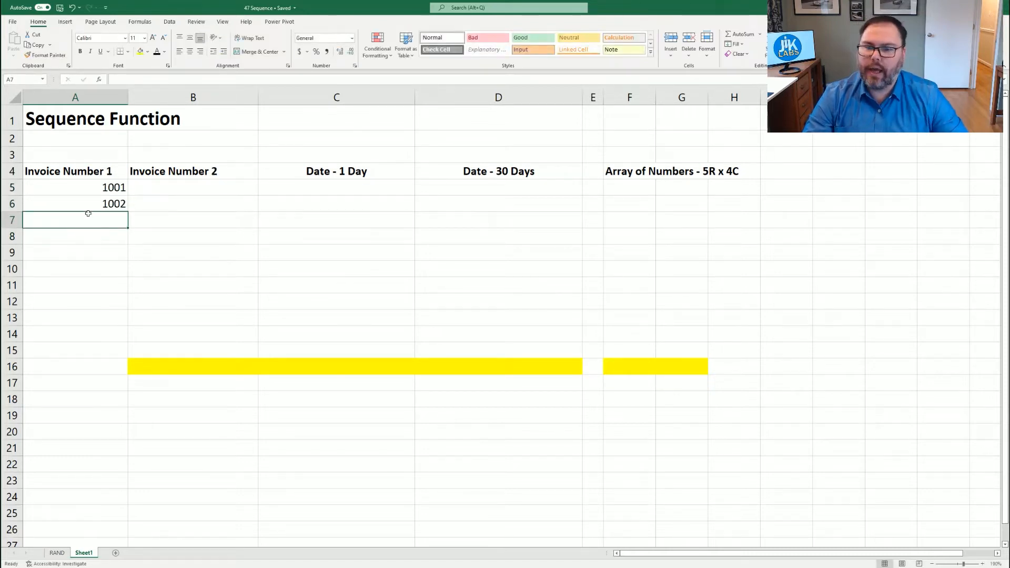
drag(90, 189, 94, 203)
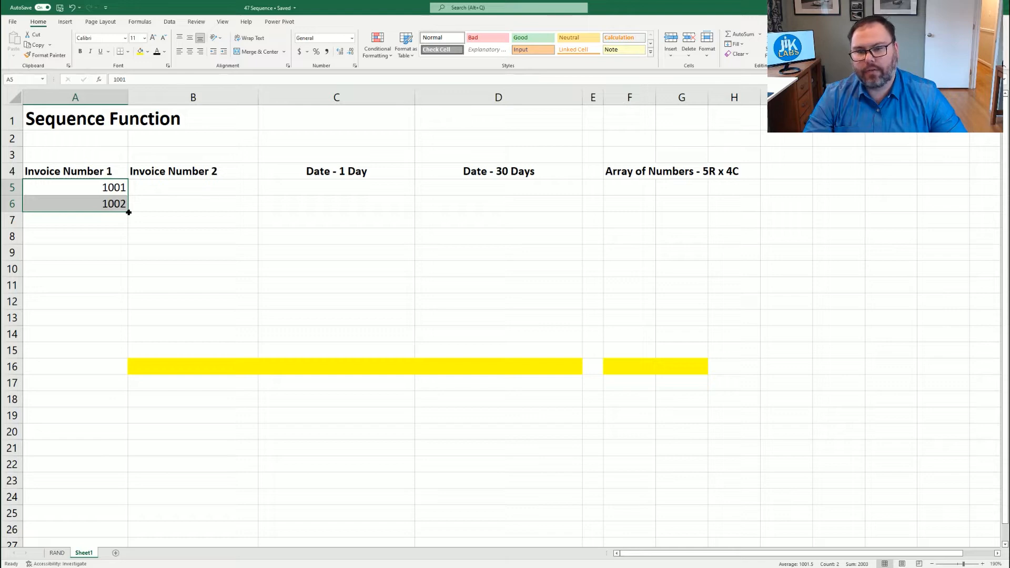
drag(128, 212, 129, 335)
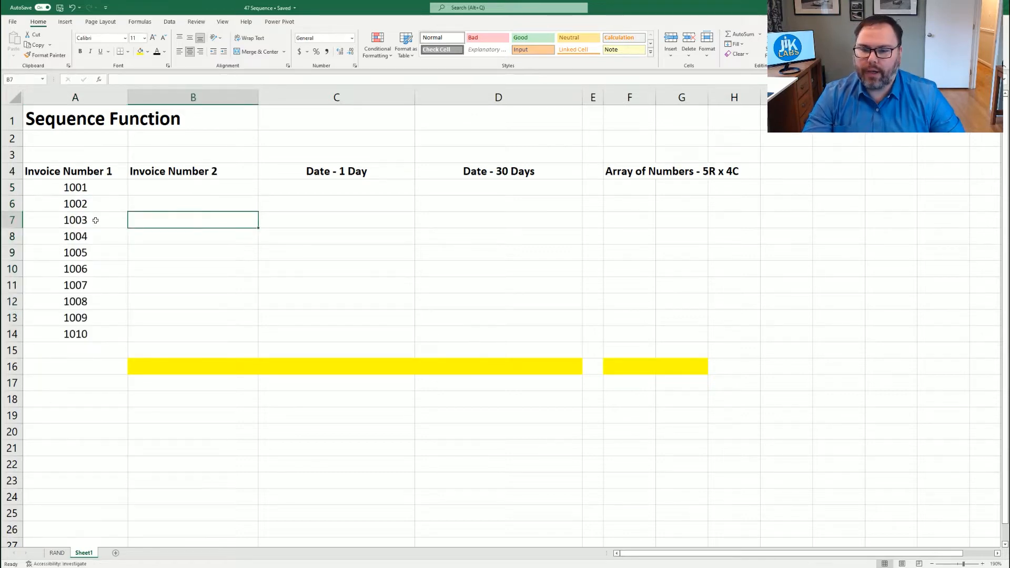
Enter the formula =SEQUENCE(10,1,1001,1) in cell B5 under Invoice Number 2.
drag(76, 190, 77, 337)
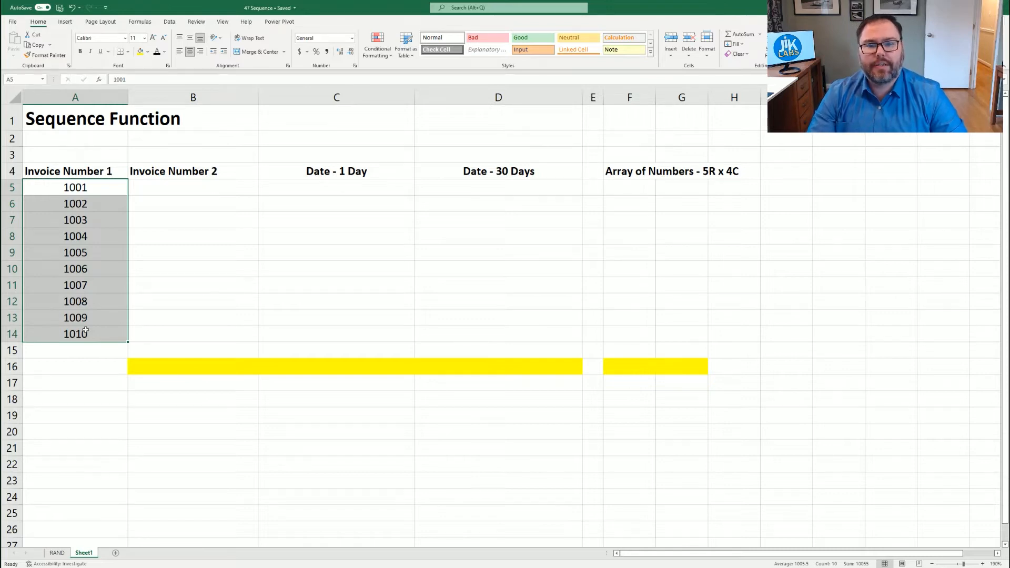
key(Right)
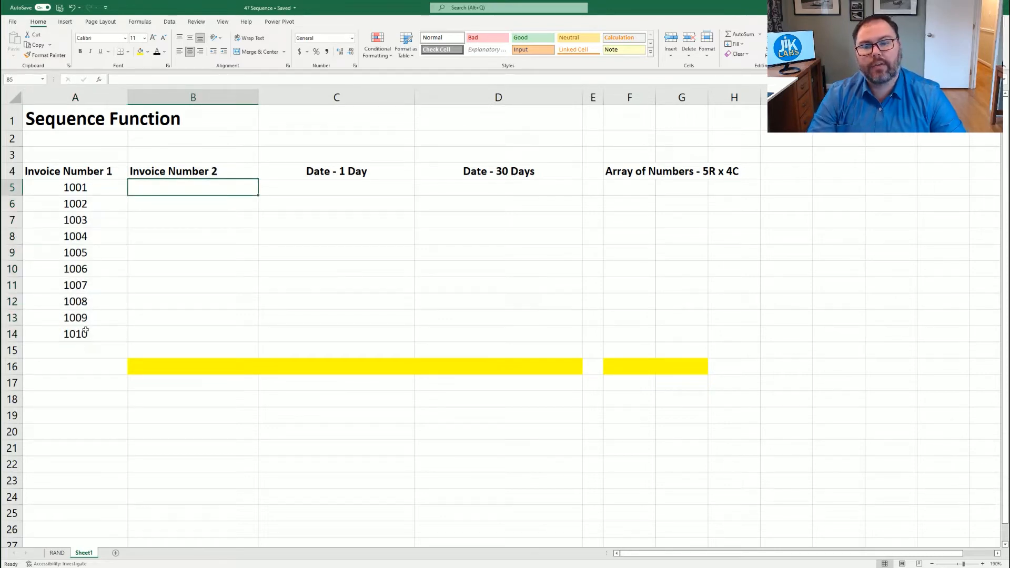
text(=)
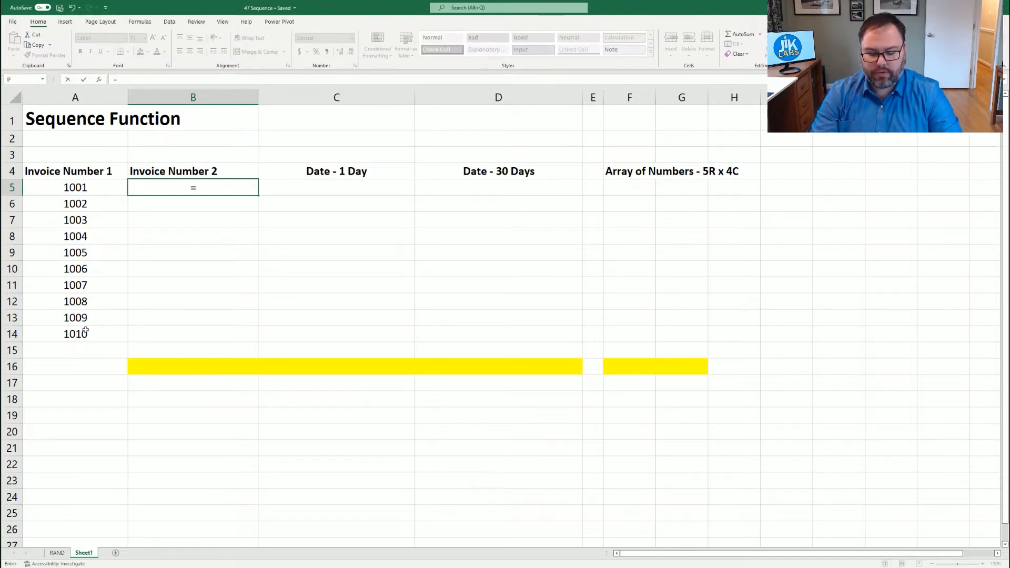
text(seq)
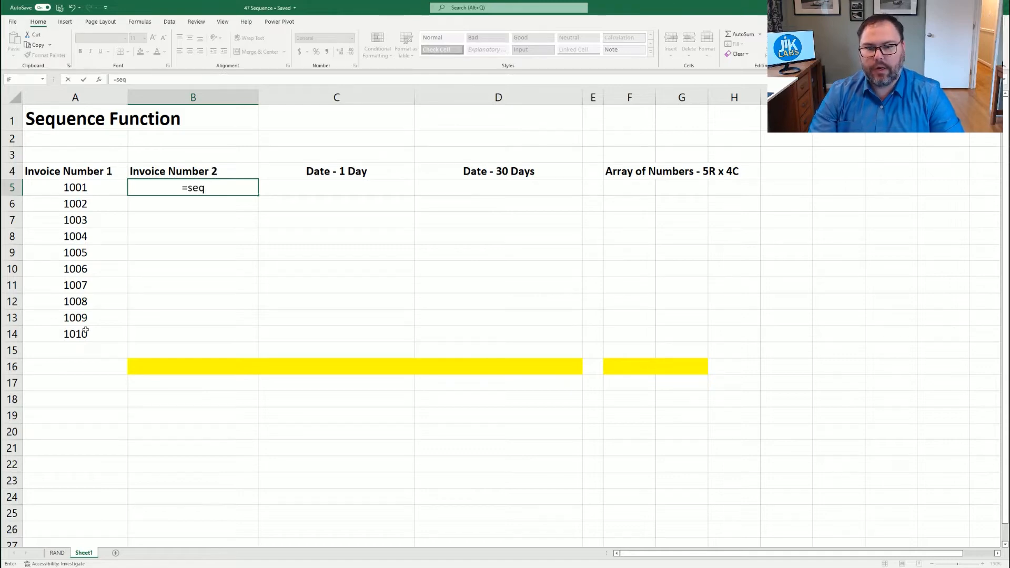
key(Tab)
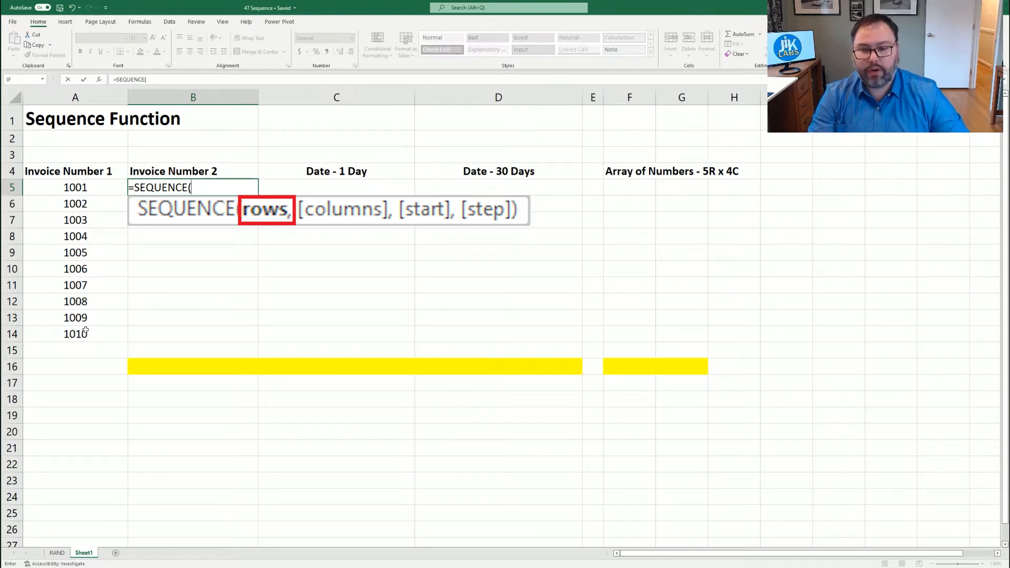
text(10,)
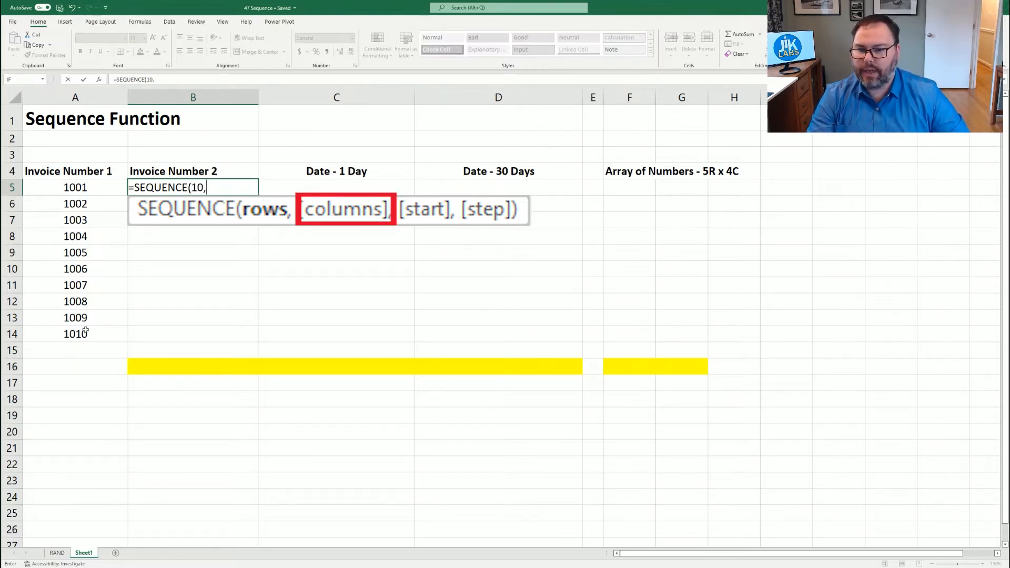
text(1)
key(BackSpace)
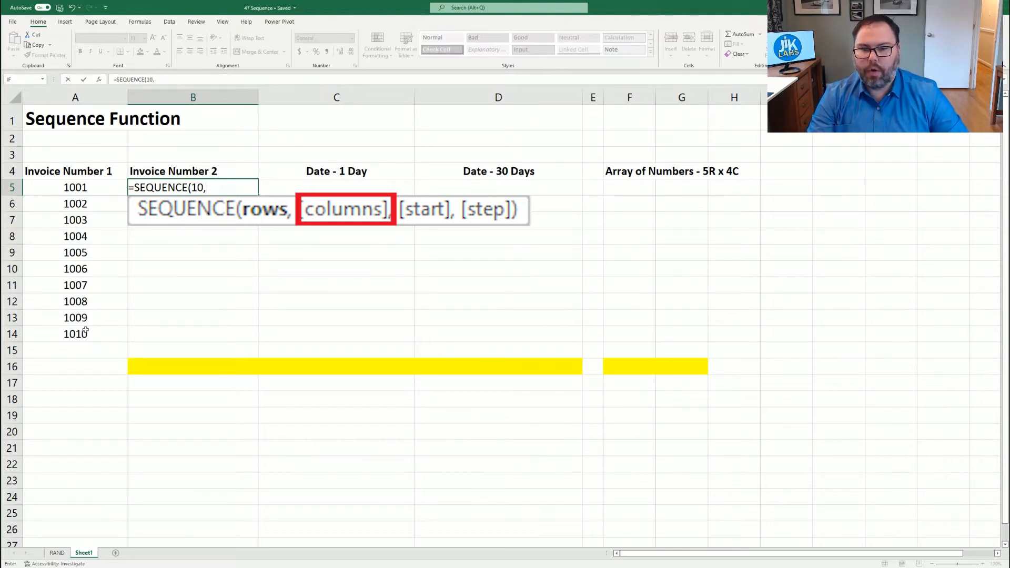
text(1,)
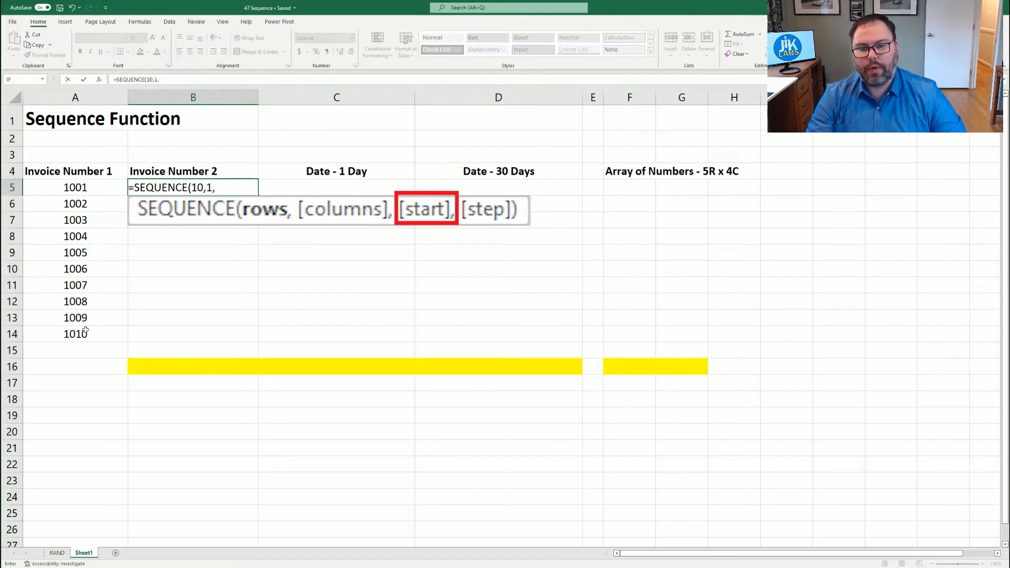
text(1001,)
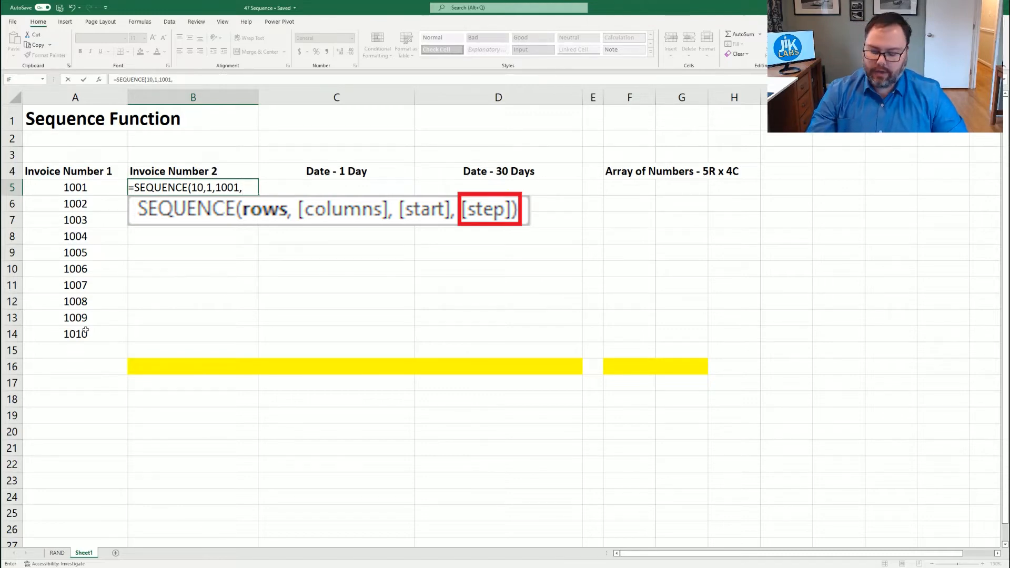
text(1)
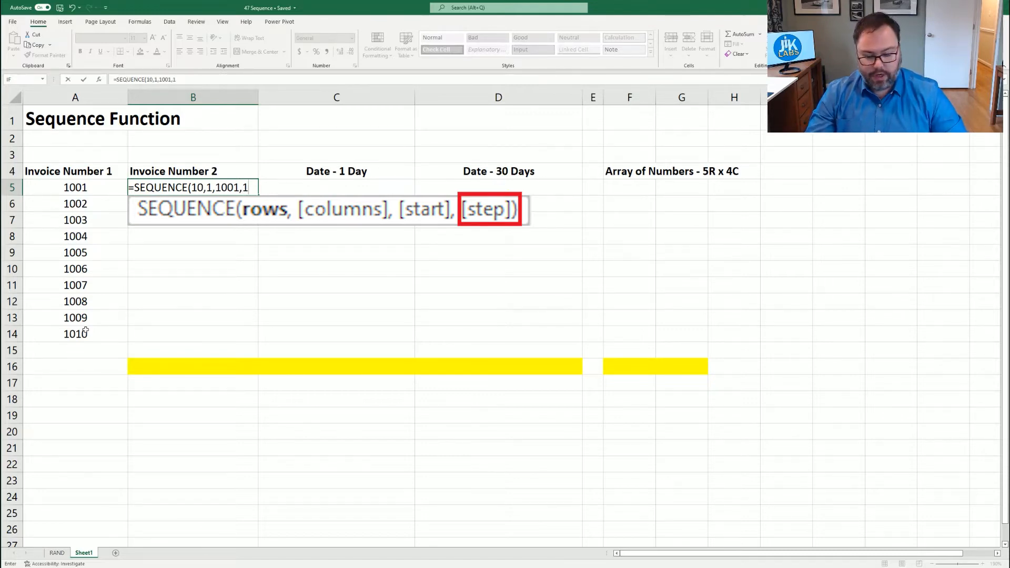
text())
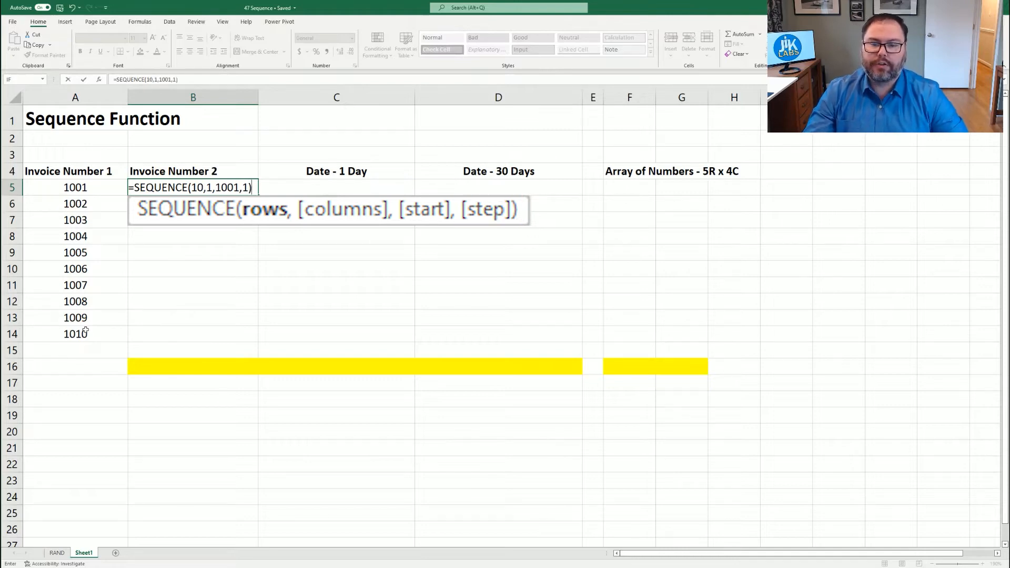
key(Return)
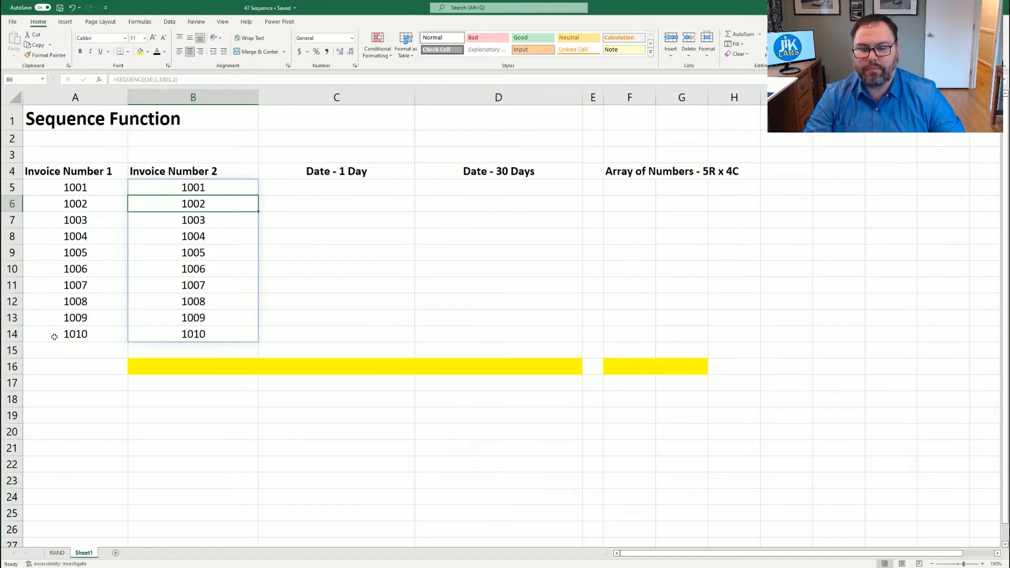
Change the font color of the yellow cell B16 to black.
click(154, 366)
click(157, 53)
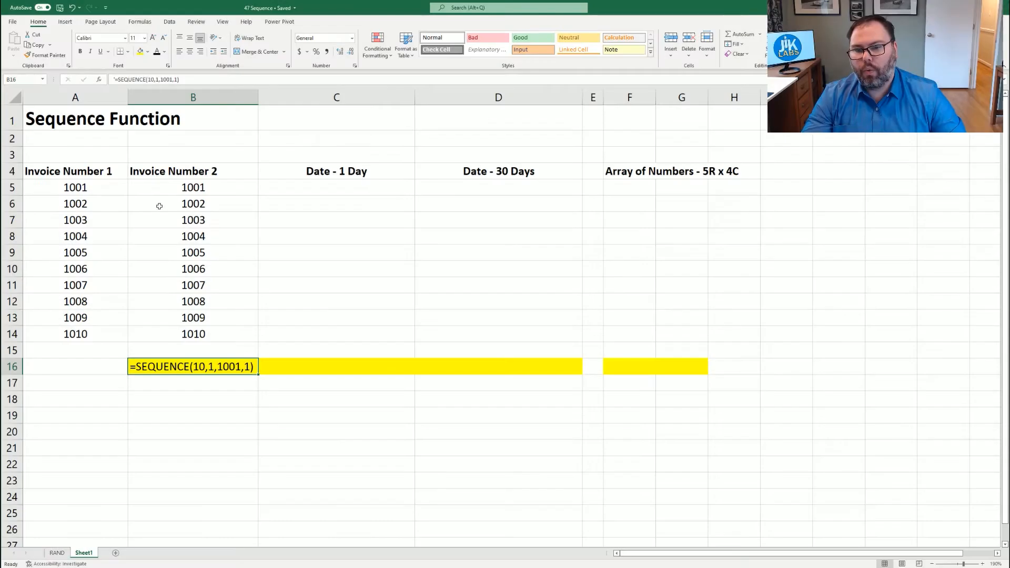
Try a step value of 5 in the SEQUENCE formula in B5 and undo the change.
click(157, 187)
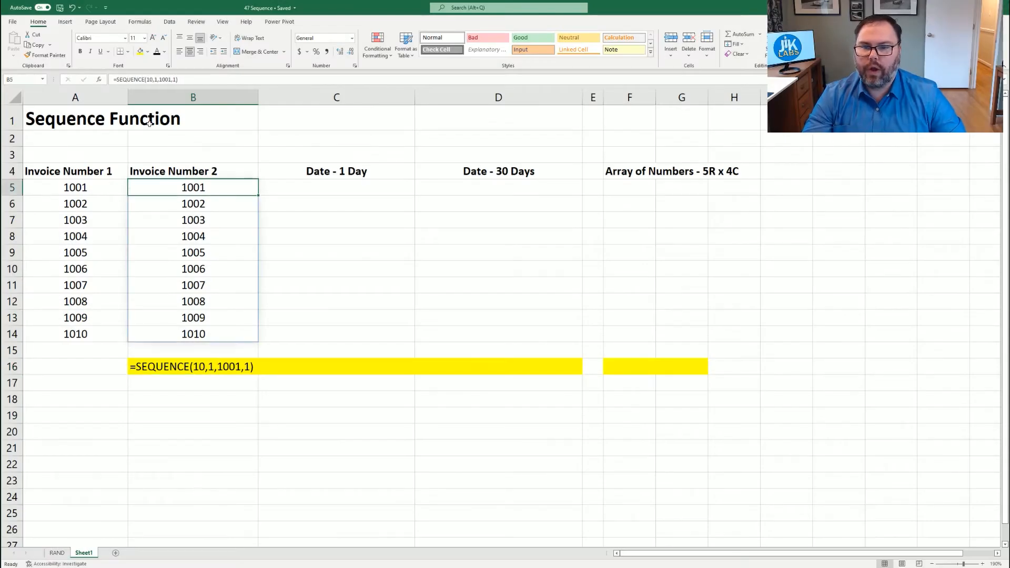
click(176, 80)
click(245, 187)
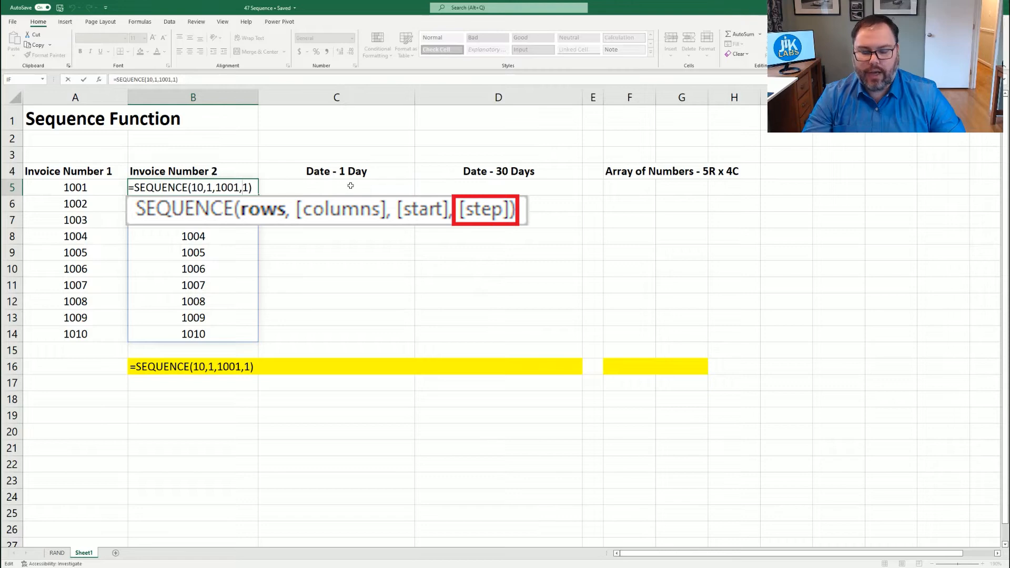
key(Delete)
text(5)
key(Return)
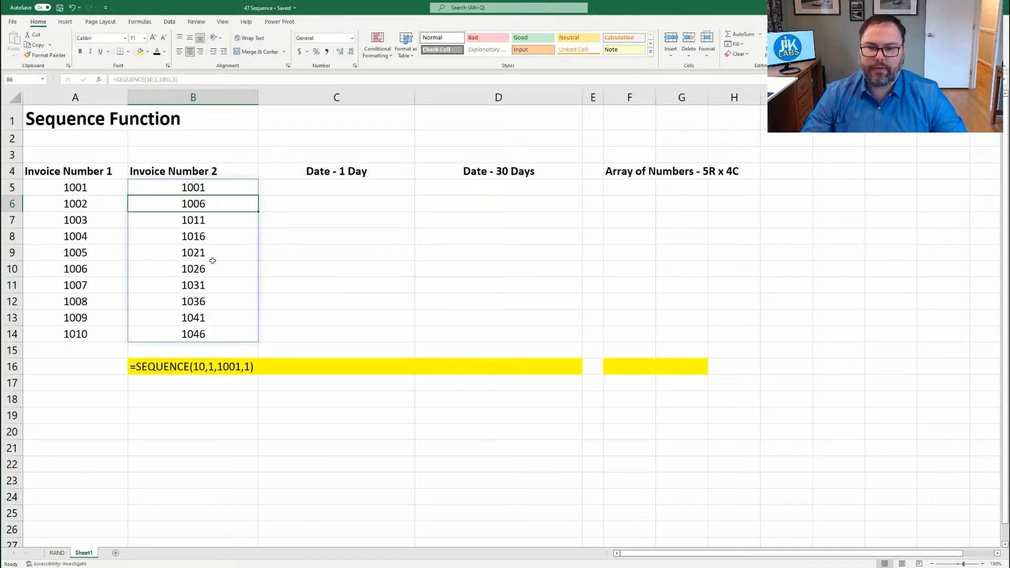
key(ctrl+z)
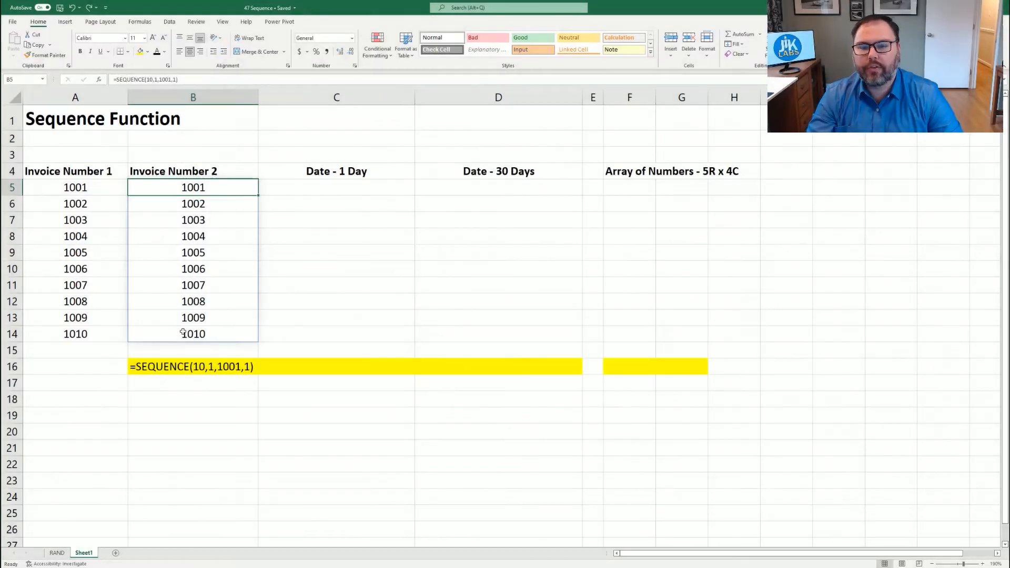
Enter the formula =SEQUENCE(10,,"1/1/2022",1) in cell C5 under Date - 1 Day.
key(Right)
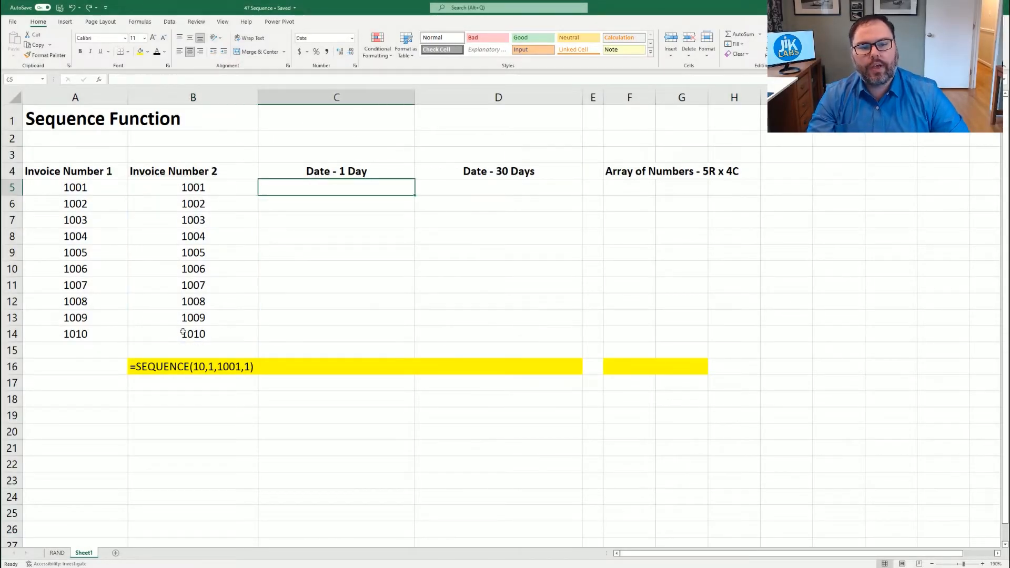
text(=seq)
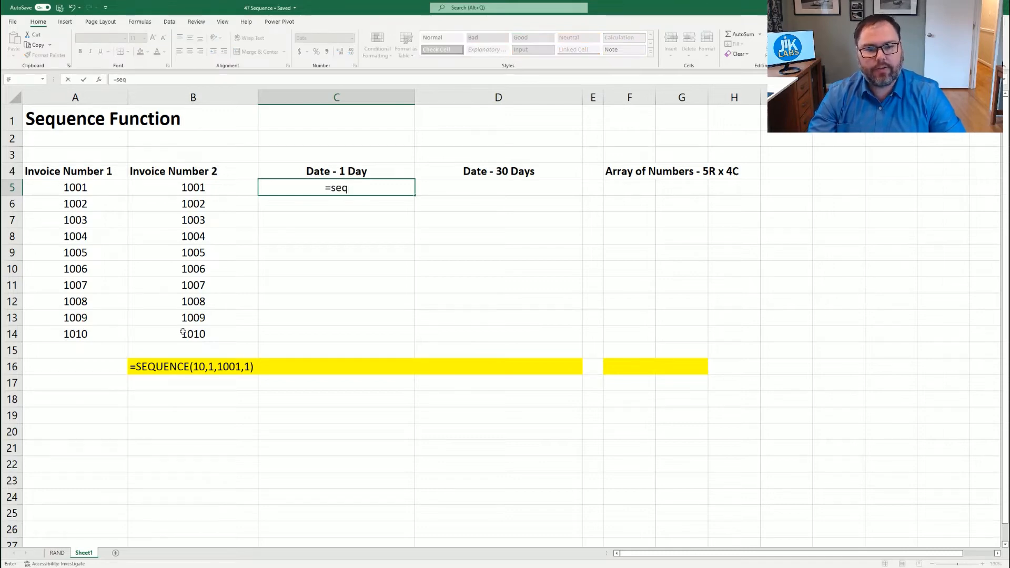
key(Tab)
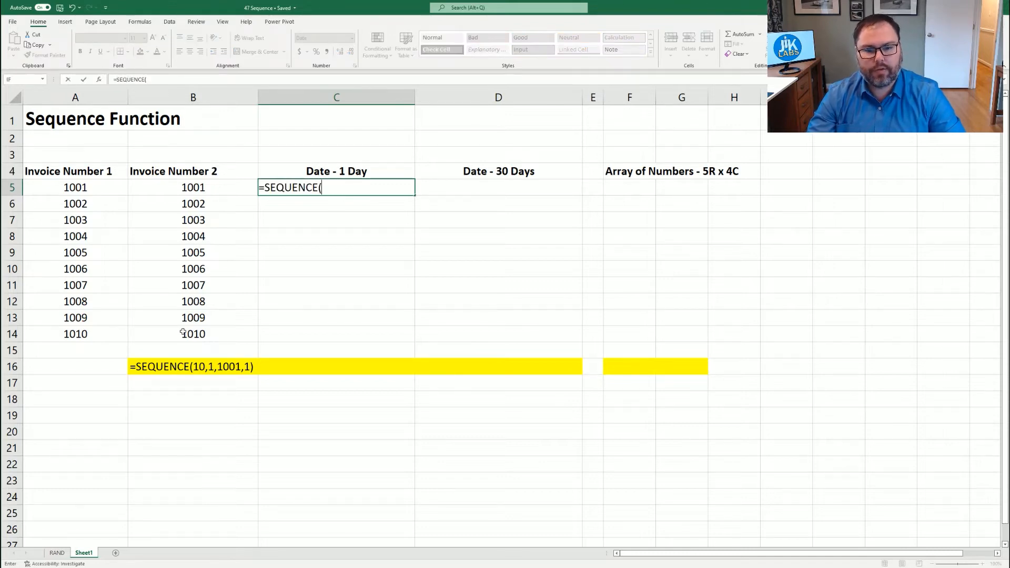
text(10,)
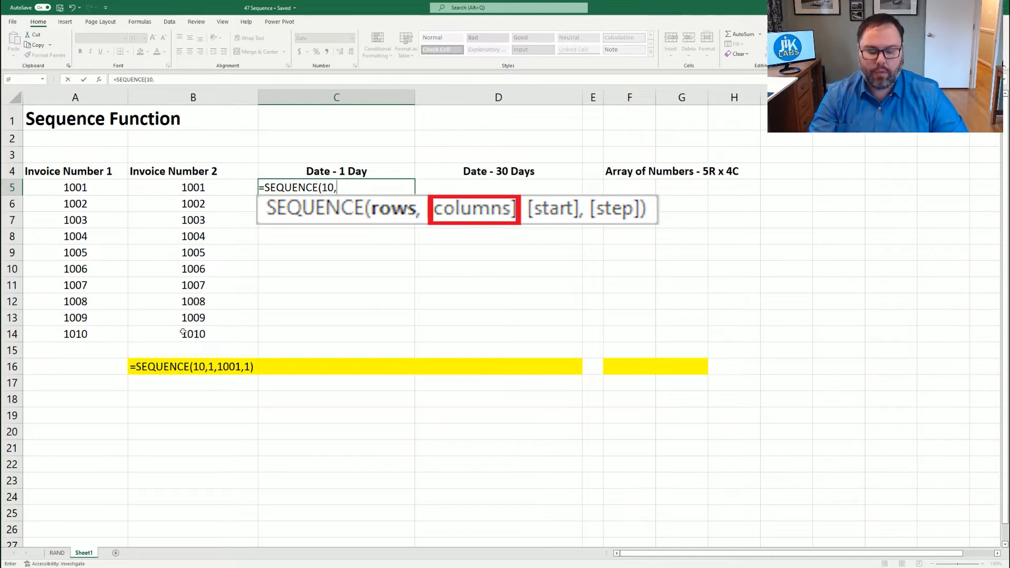
text(,)
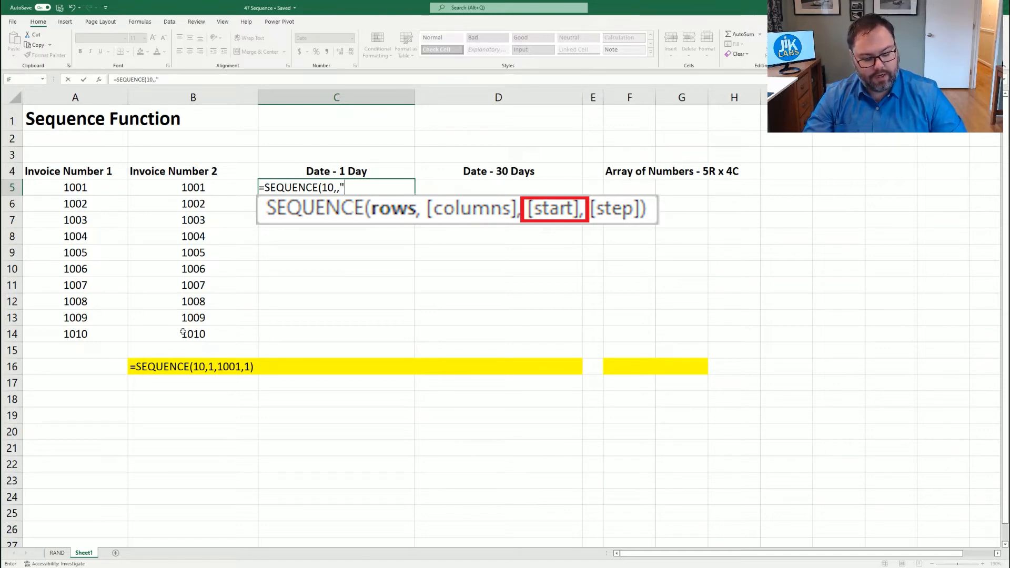
text(1/1/2022)
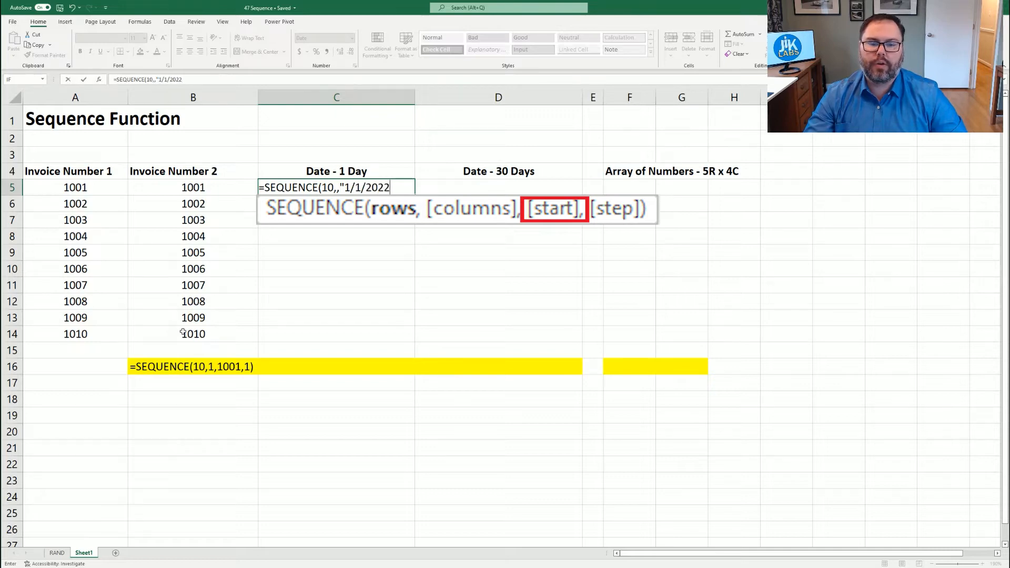
text(")
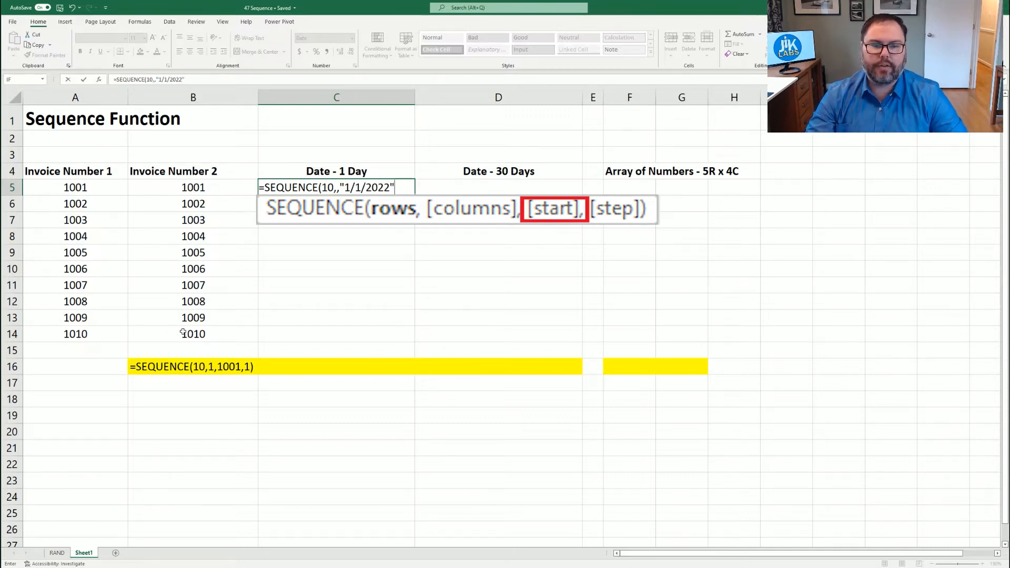
text(,)
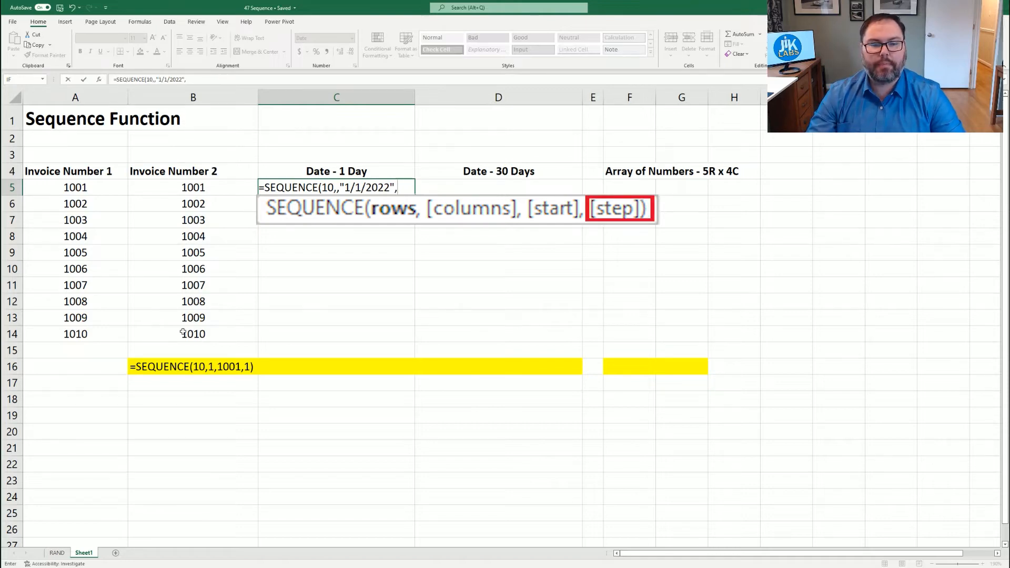
text(1)
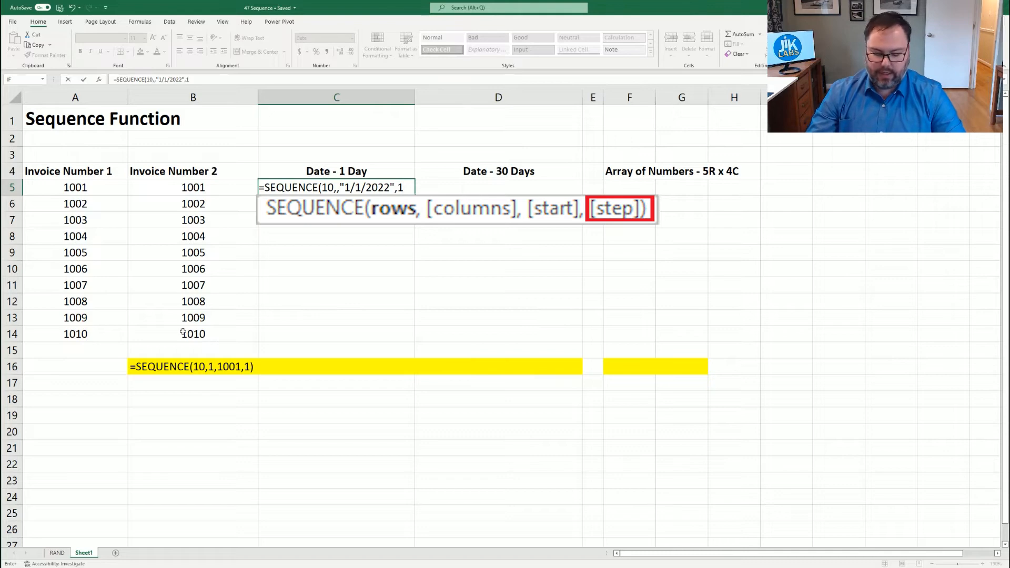
text())
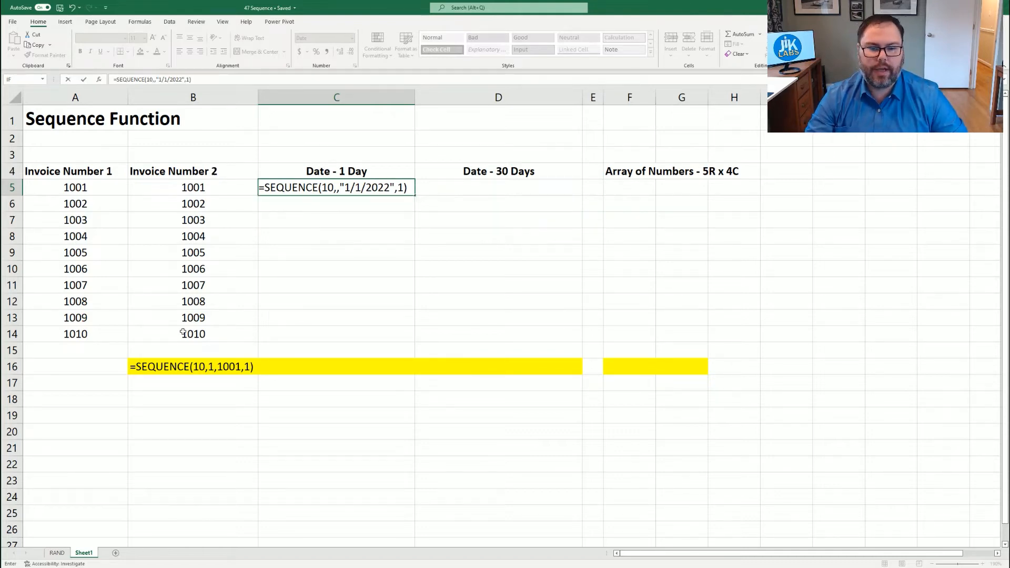
key(Return)
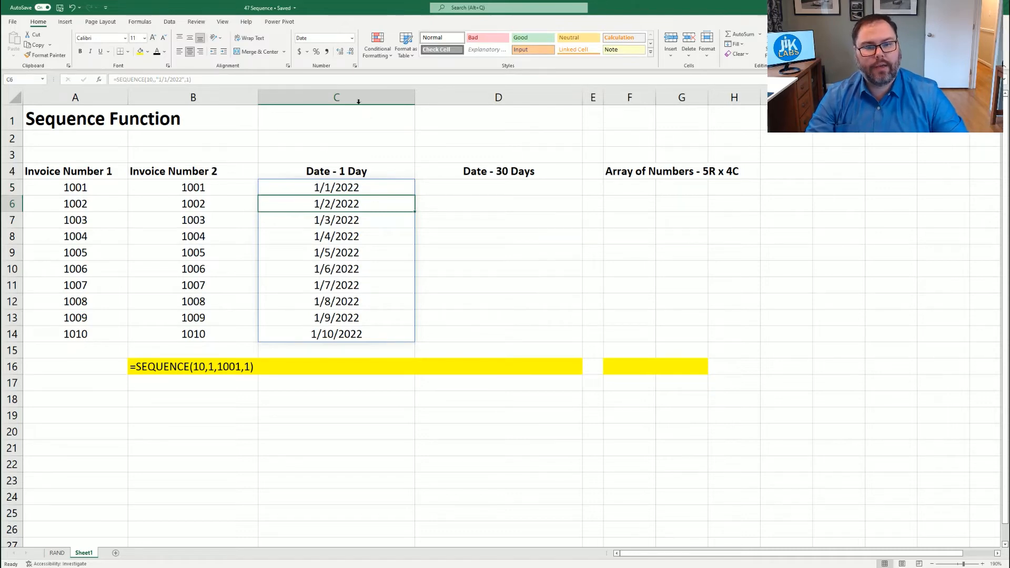
Change the font color of the yellow cell C16 to black.
click(335, 367)
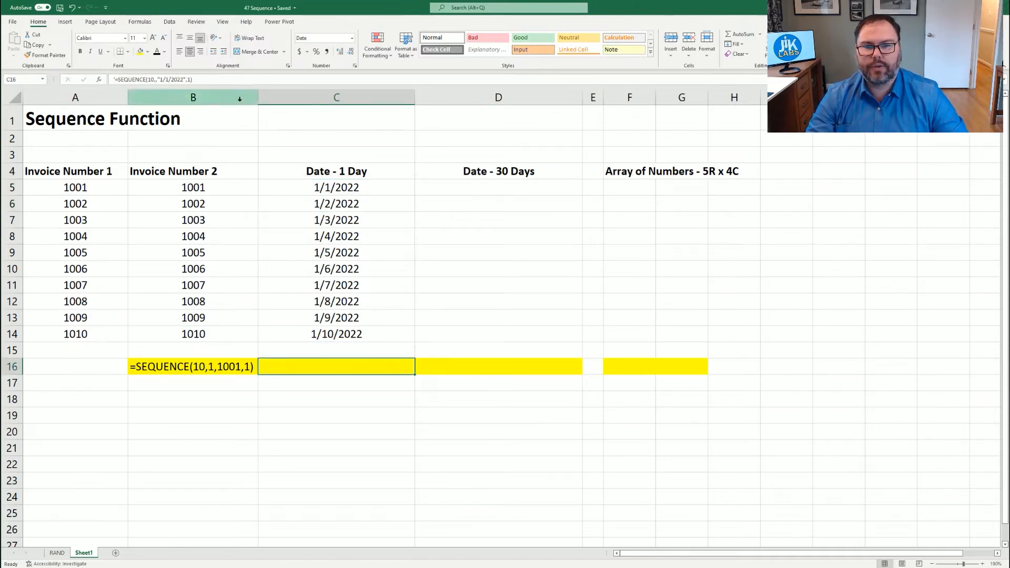
click(156, 52)
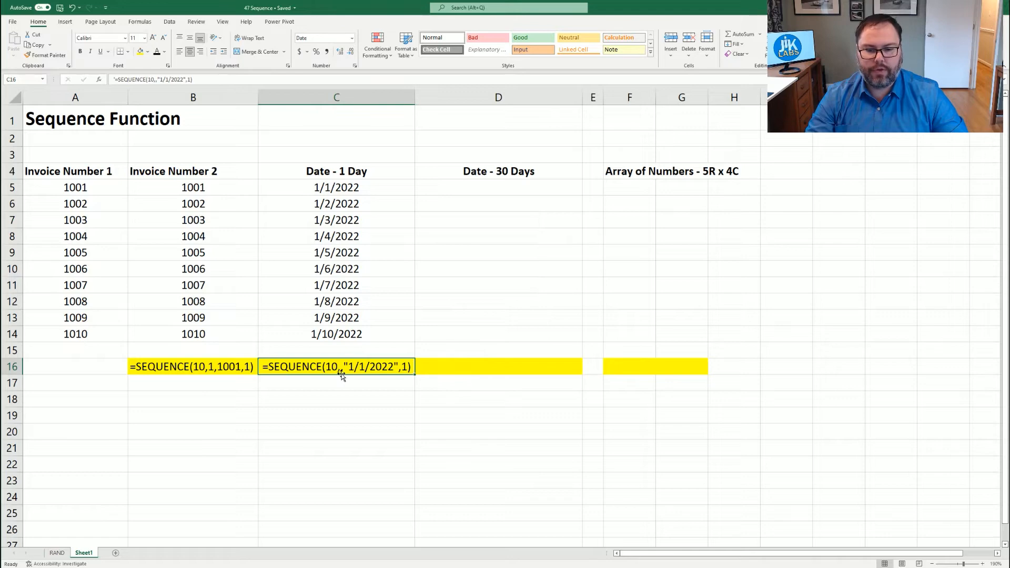
Try the SEQUENCE formula in C5 without the comma for the empty columns argument, and restore that comma.
click(318, 189)
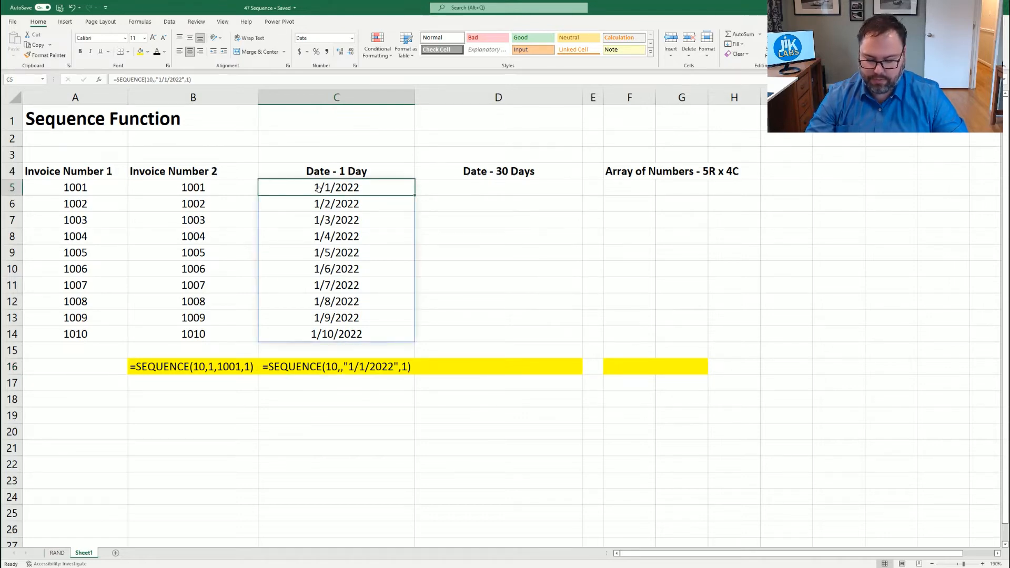
double_click(319, 189)
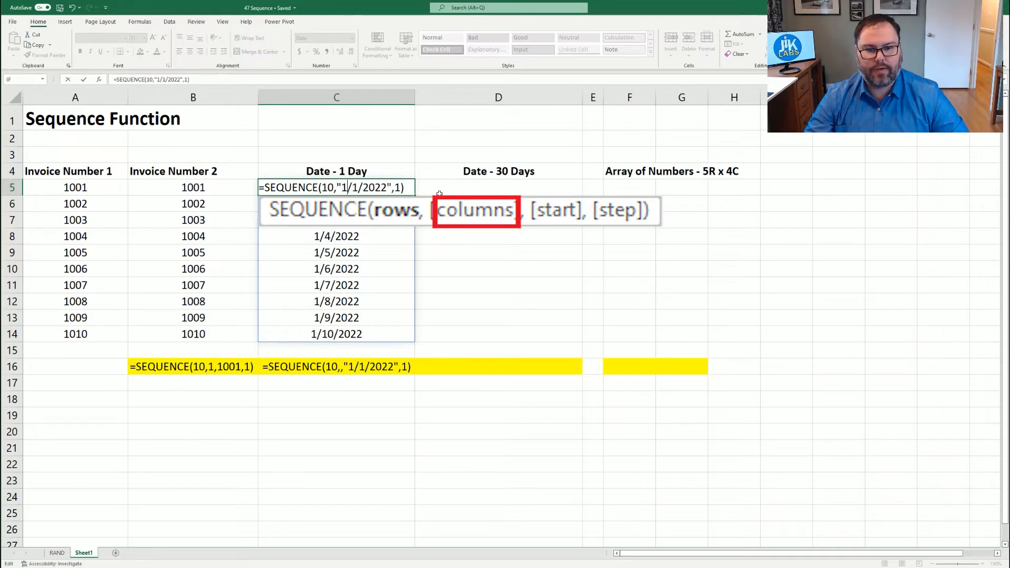
key(Return)
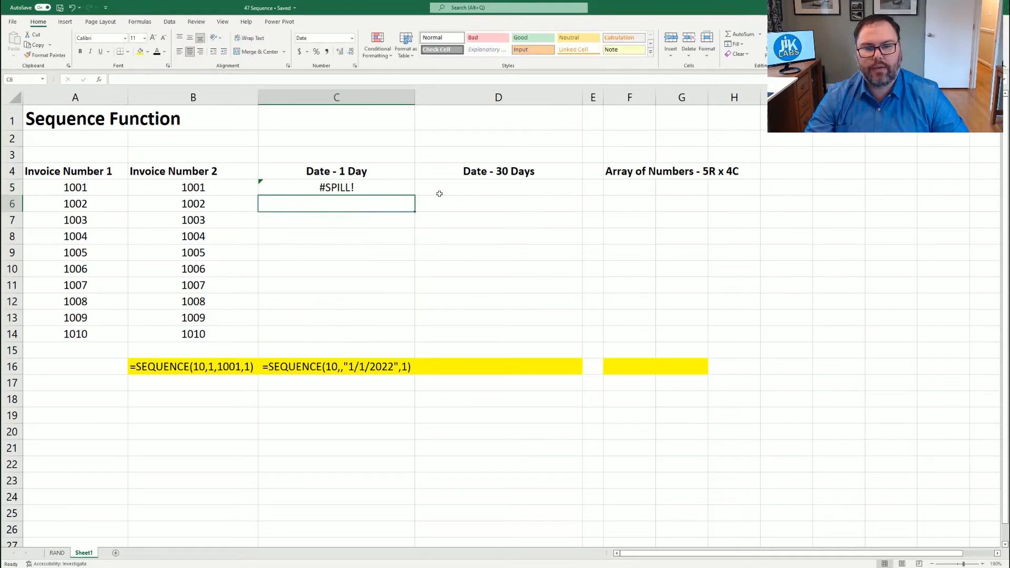
key(Up)
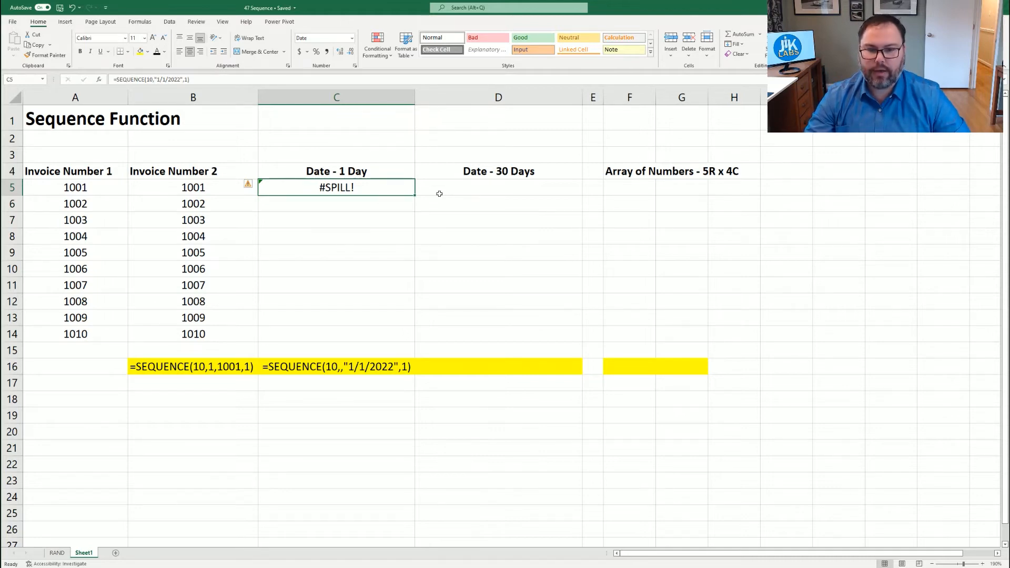
key(F2)
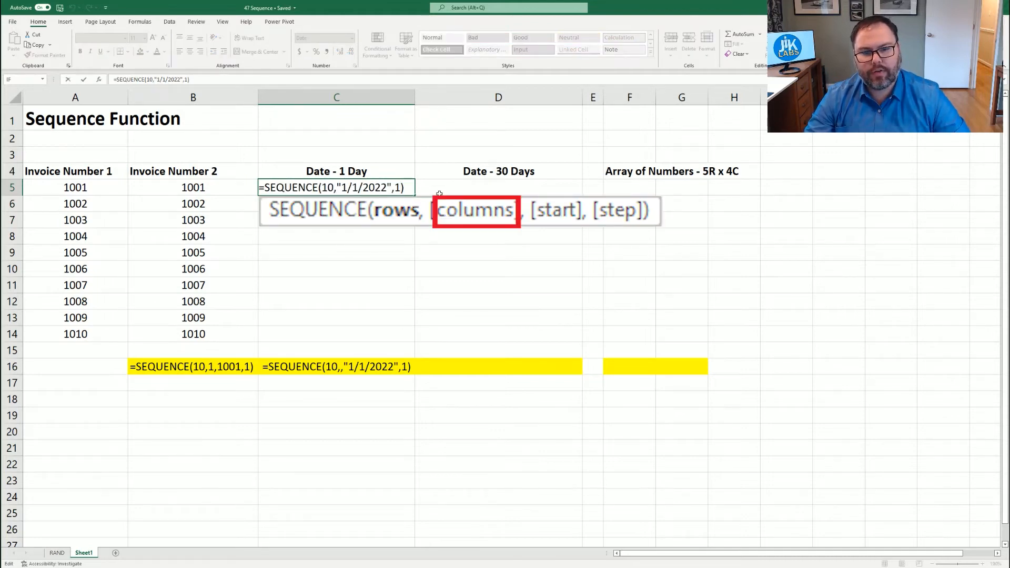
text(,)
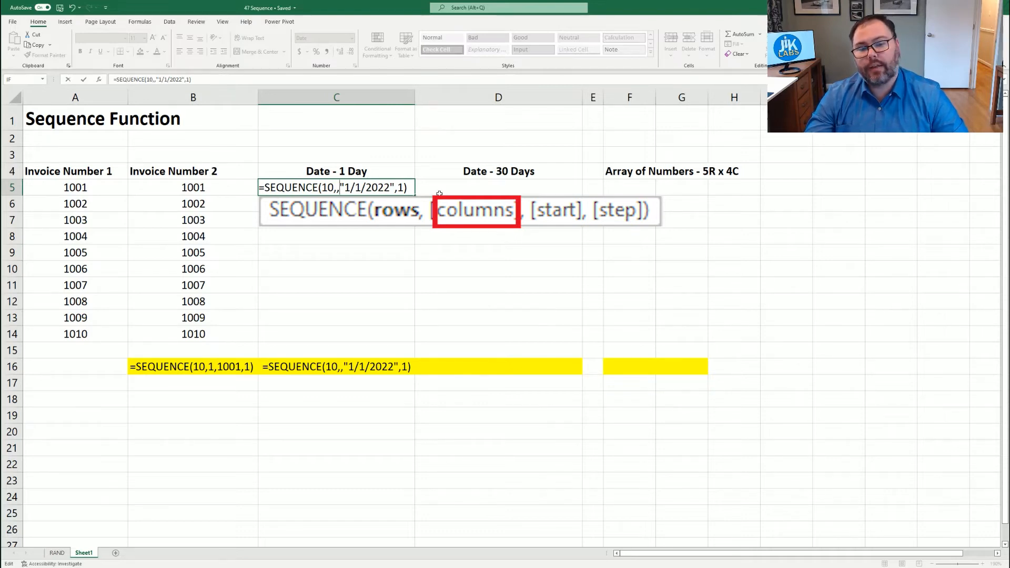
key(Return)
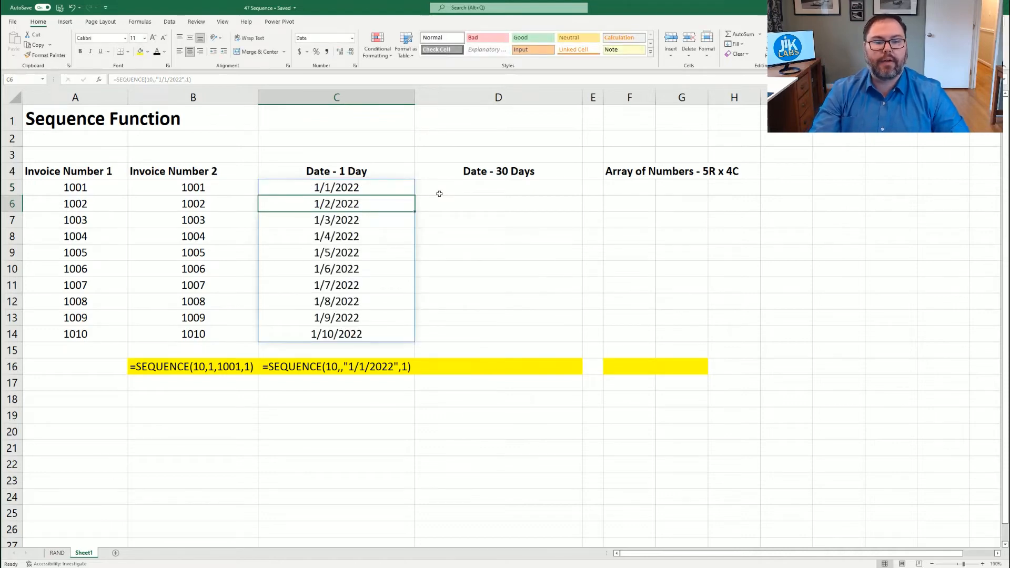
Enter the formula =SEQUENCE(10,1,TODAY(),30) in cell D5 under Date - 30 Days.
click(439, 193)
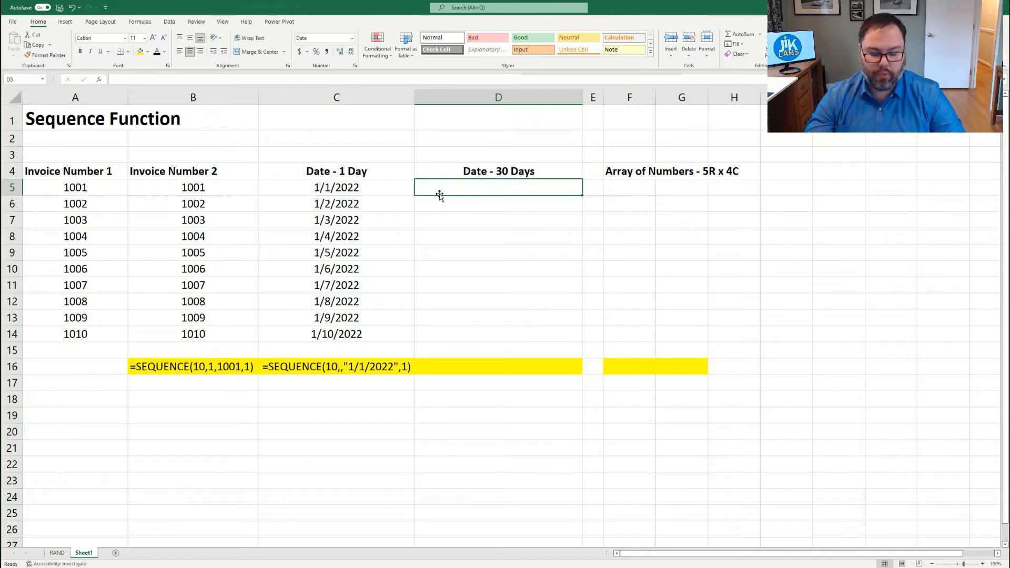
text(=seq)
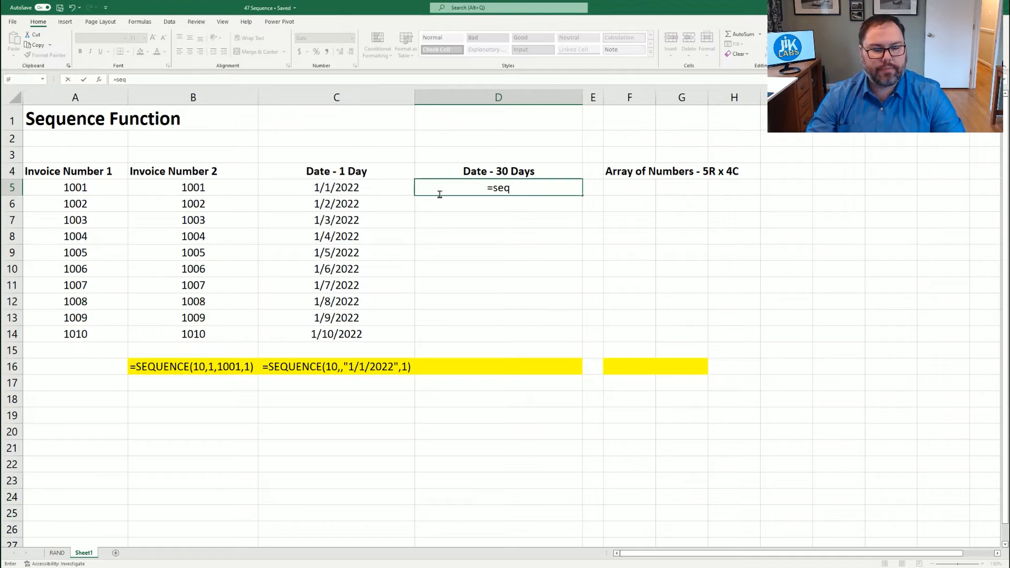
key(Tab)
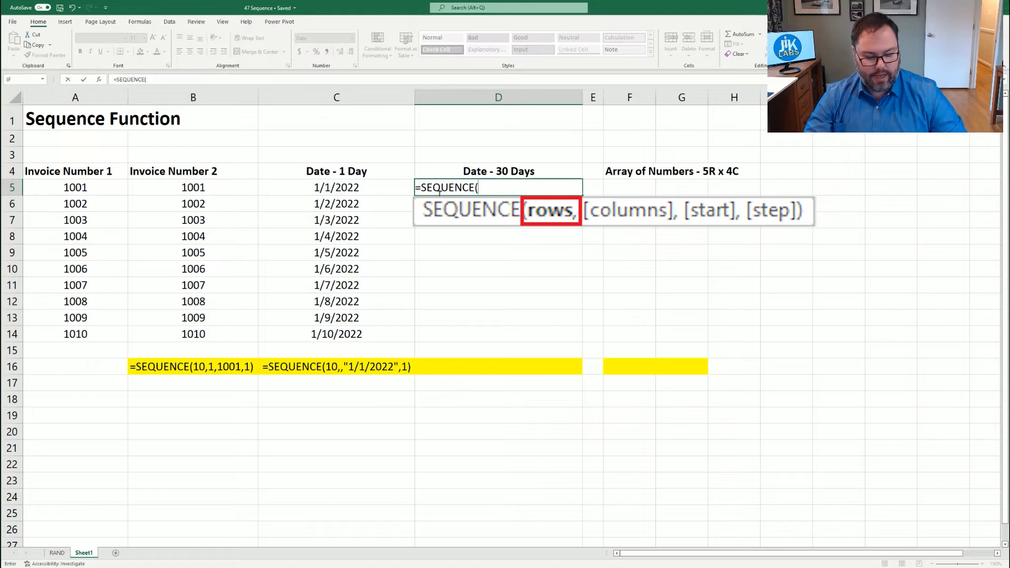
text(10,)
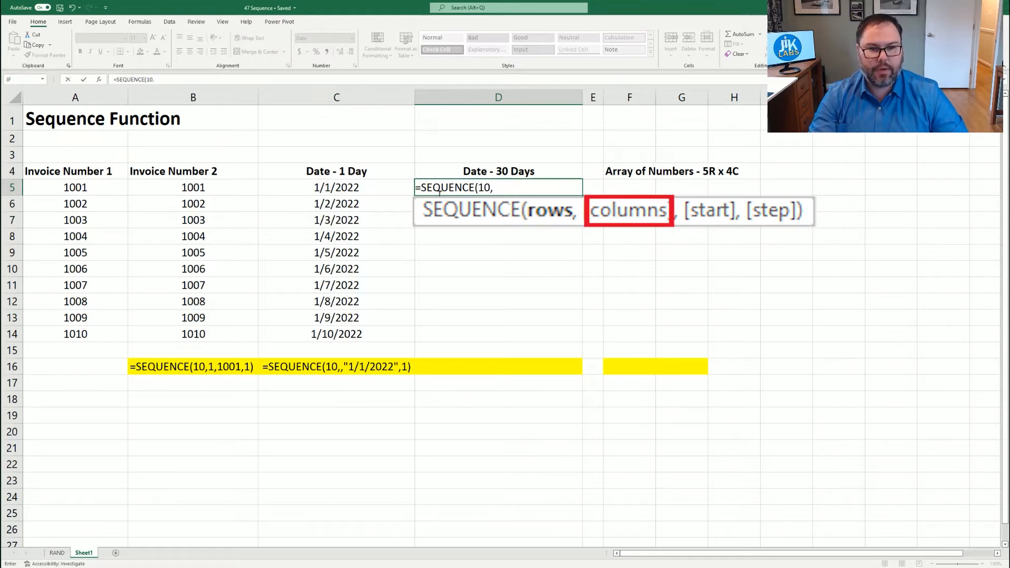
text(1,)
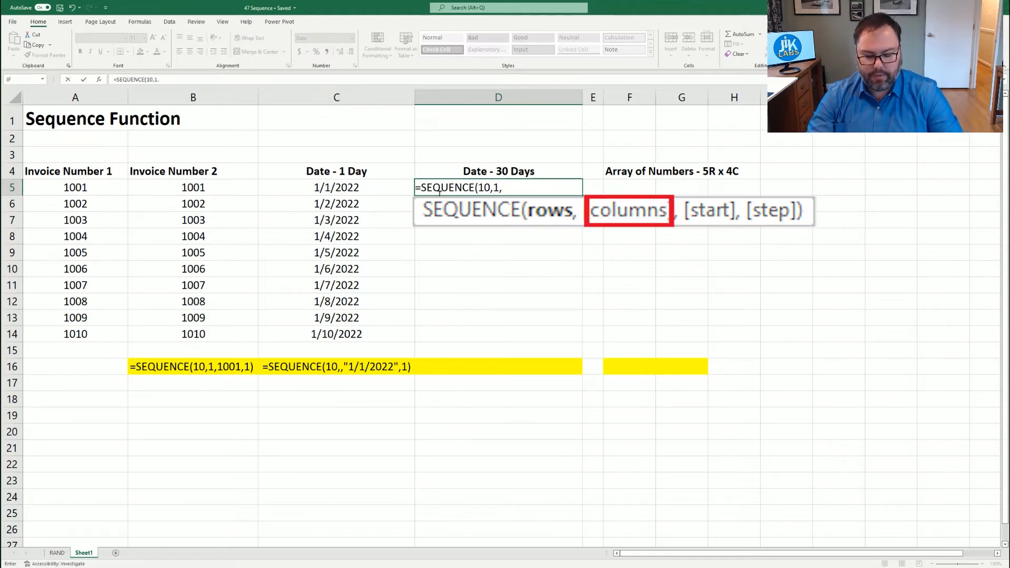
text(today())
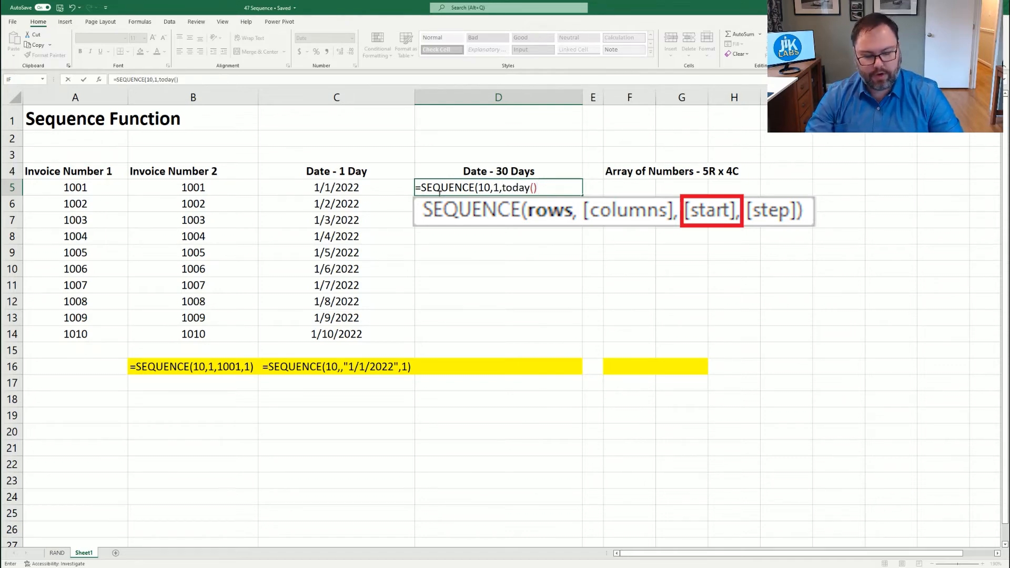
text(,)
text(3)
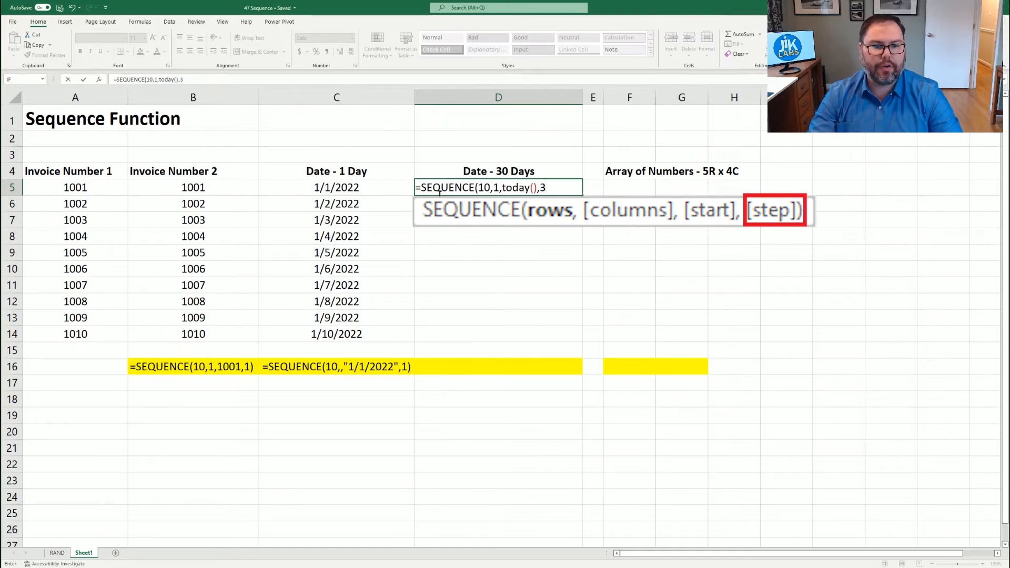
text(0))
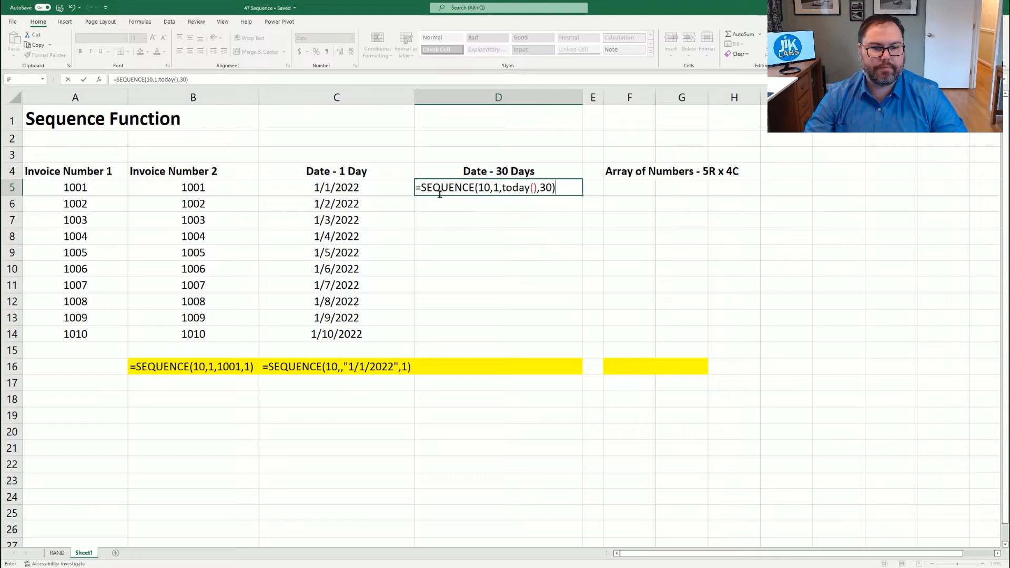
key(Return)
key(Up)
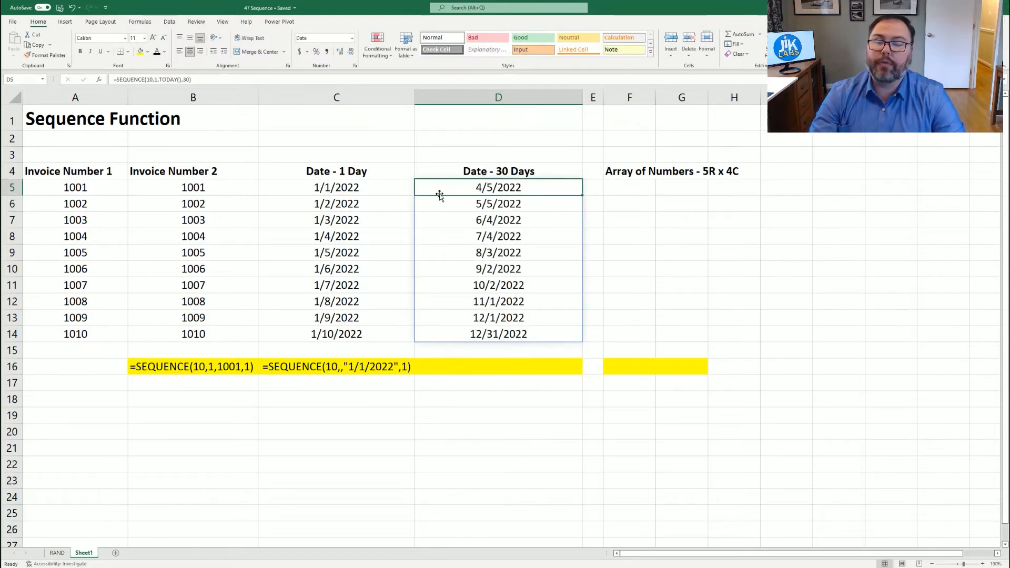
Go through the Date - 30 Days cells from D5 to D14 and examine the dates and their underlying formula.
key(Down)
key(Down)
key(Down)
key(Down)
key(Down)
key(Down)
key(Down)
key(Down)
key(Down)
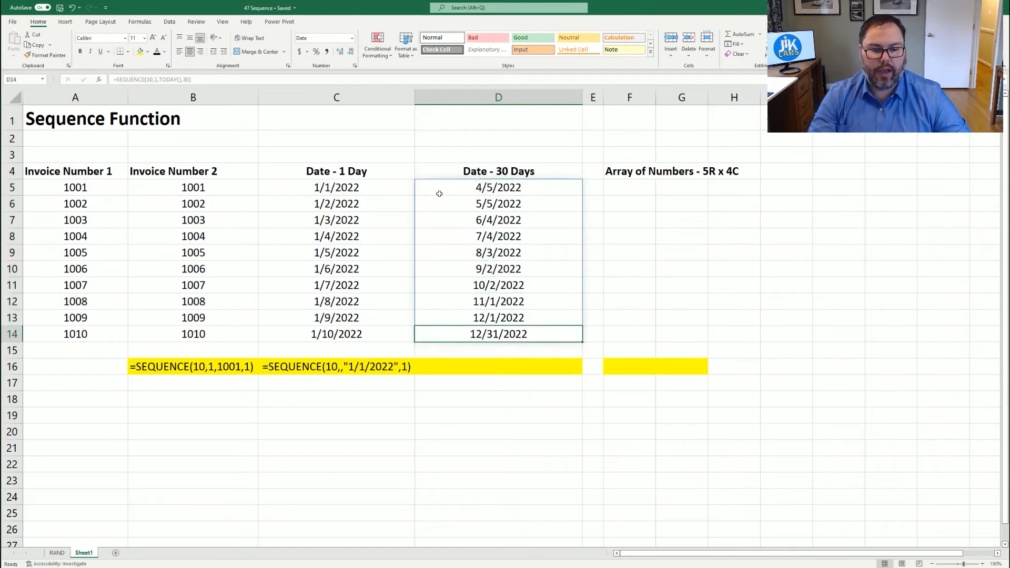
key(Up)
key(Up)
key(Up)
key(Up)
key(Up)
key(Up)
key(Up)
key(Up)
key(Up)
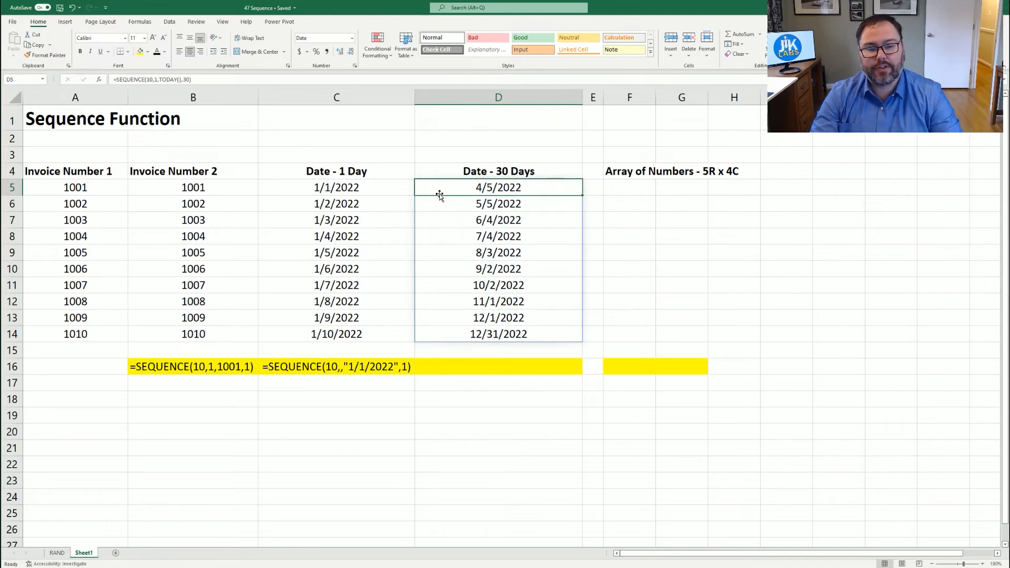
key(Left)
key(Right)
key(Up)
key(Down)
key(Down)
key(Down)
key(Down)
key(Down)
key(Down)
key(Down)
key(Down)
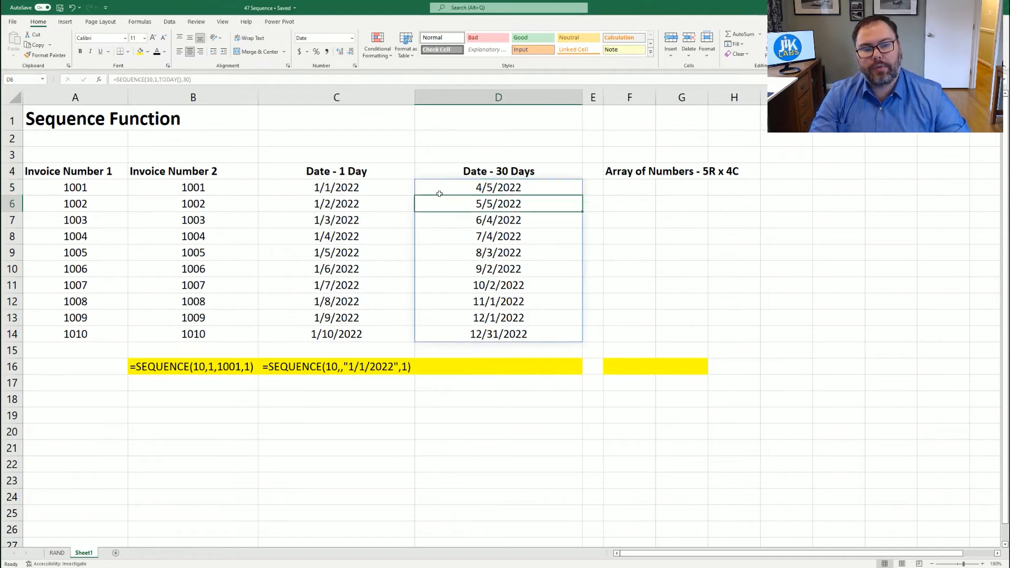
key(Down)
key(Down)
key(Up)
key(Up)
key(Up)
key(Up)
key(Up)
key(Up)
key(Up)
key(Up)
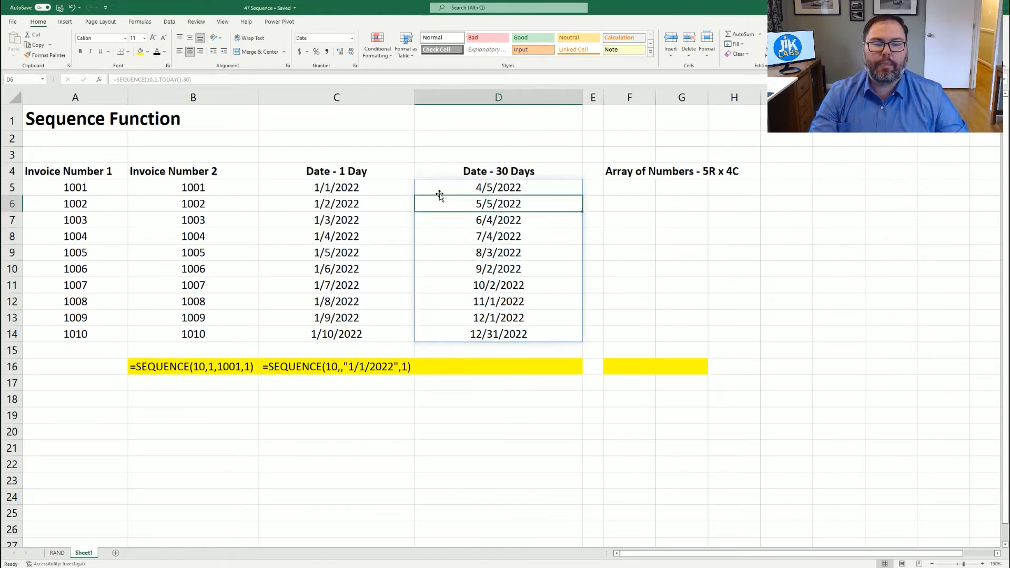
Copy the Date - 30 Days cells D5:D14 and paste them over themselves as values only.
drag(482, 199, 503, 330)
key(ctrl+c)
click(484, 192)
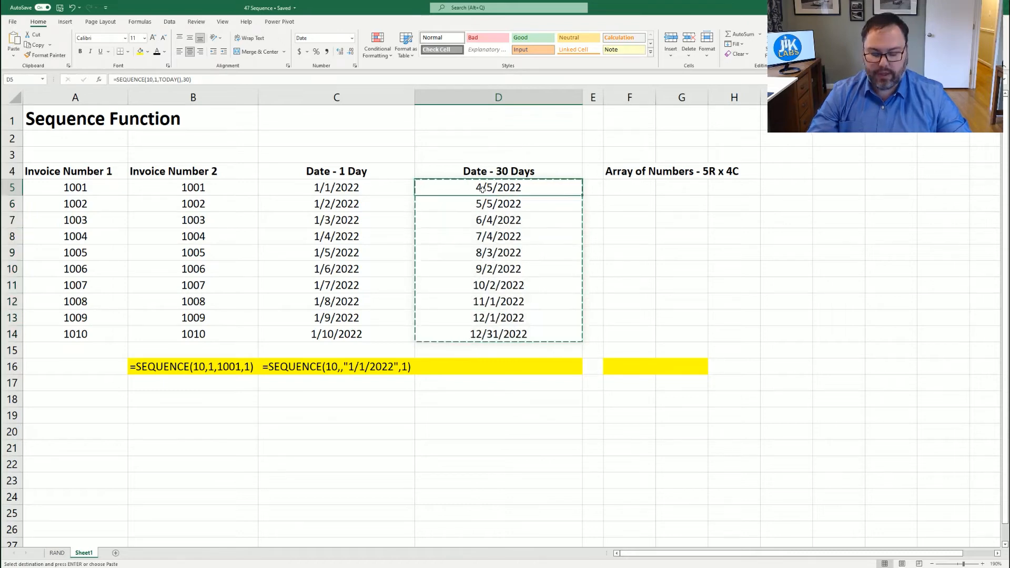
right_click(484, 193)
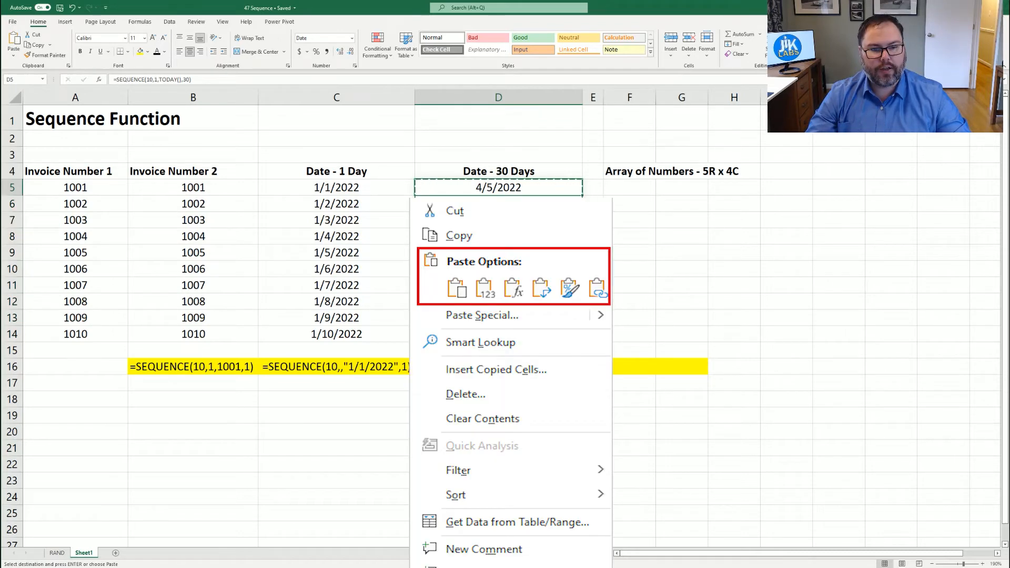
click(485, 288)
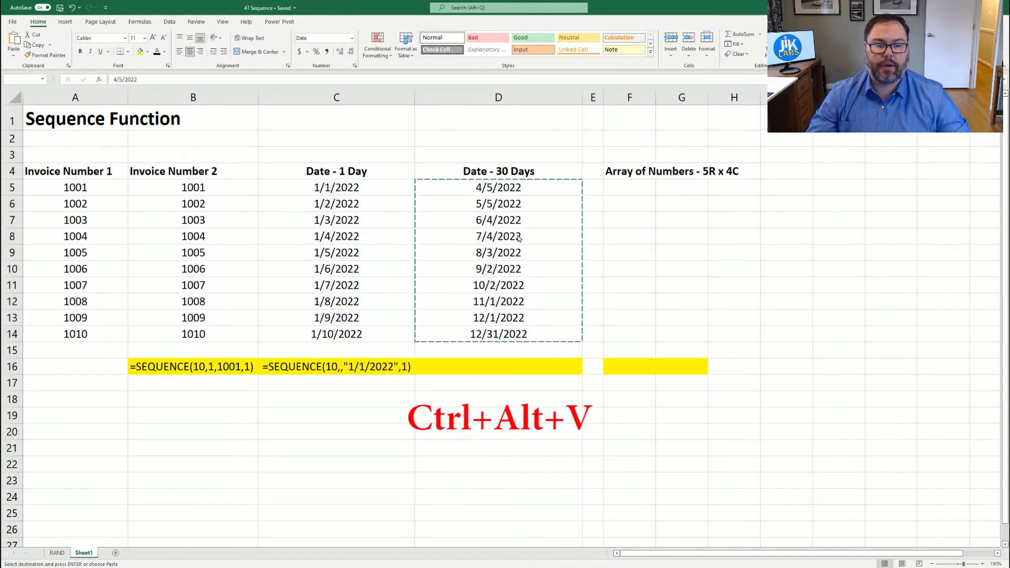
click(518, 239)
Go through the pasted Date - 30 Days cells from D5 down and back up, examining the content behind each date.
click(484, 193)
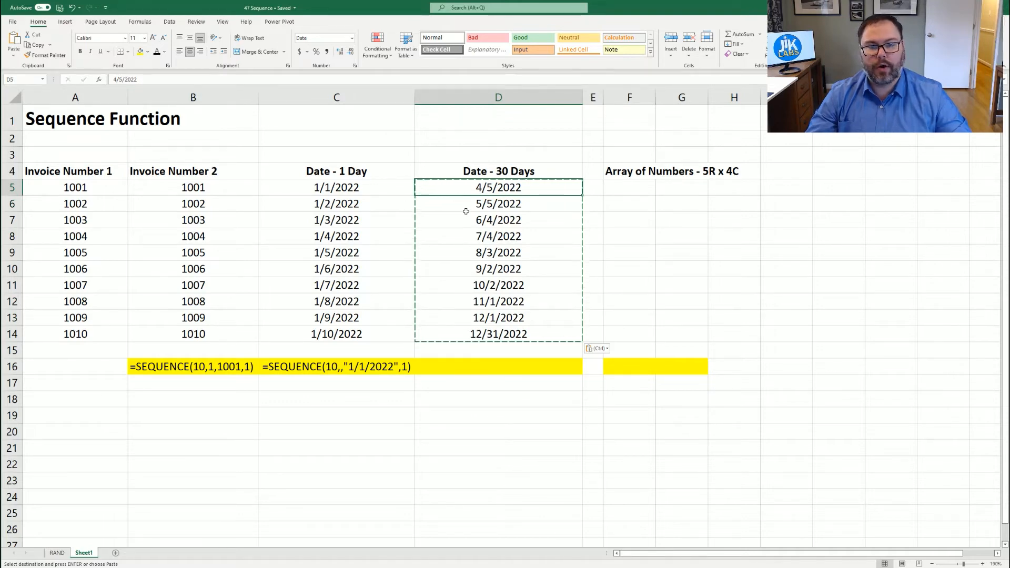
key(Down)
key(Down)
key(Down)
key(Down)
key(Down)
key(Down)
key(Down)
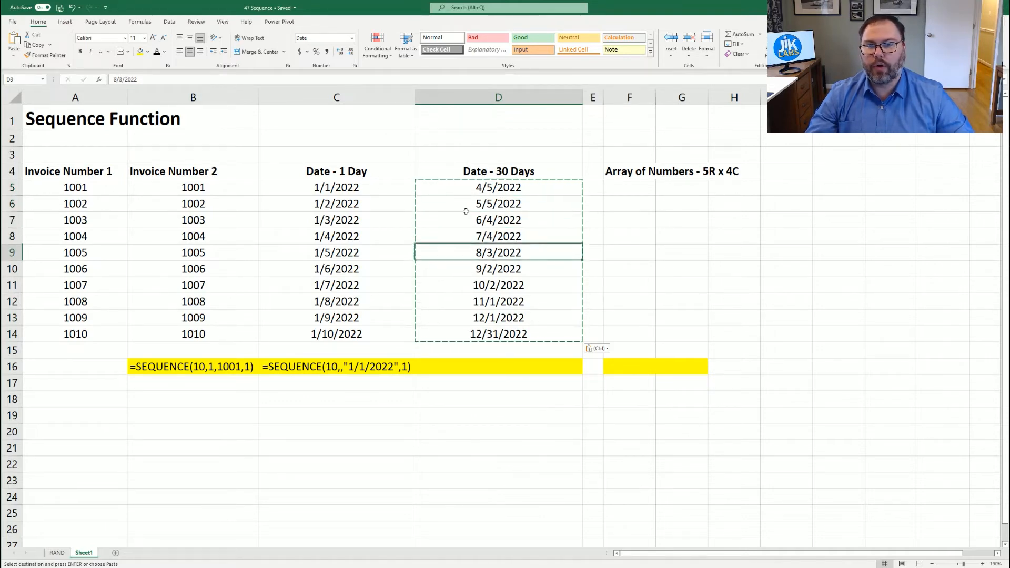
key(Down)
key(Down)
key(Up)
key(Up)
key(Up)
key(Up)
key(Up)
key(Up)
key(Up)
key(Up)
key(Up)
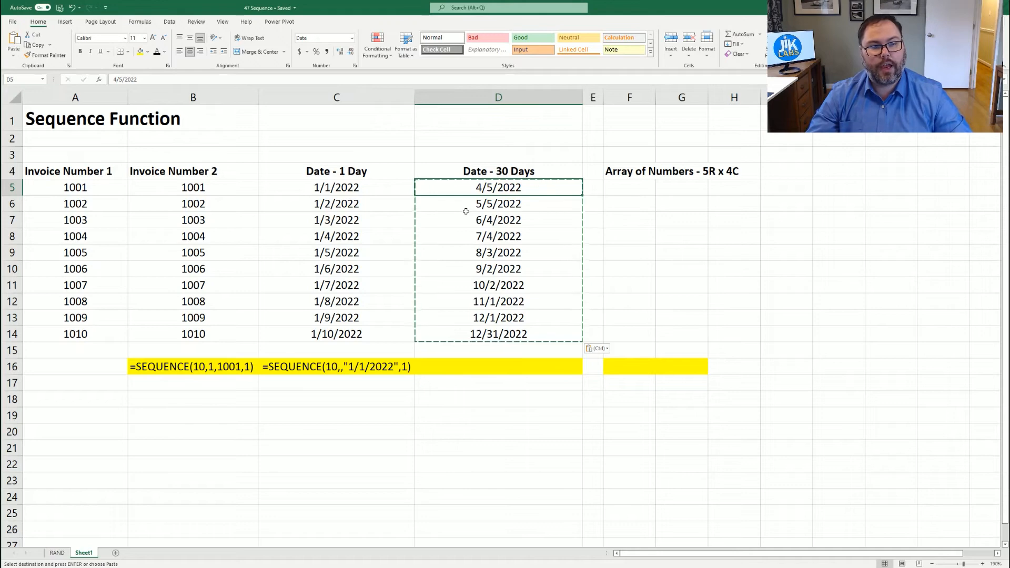
Go through the Date - 1 Day cells from C5 to C10 and back, examining their underlying formula for comparison.
key(Left)
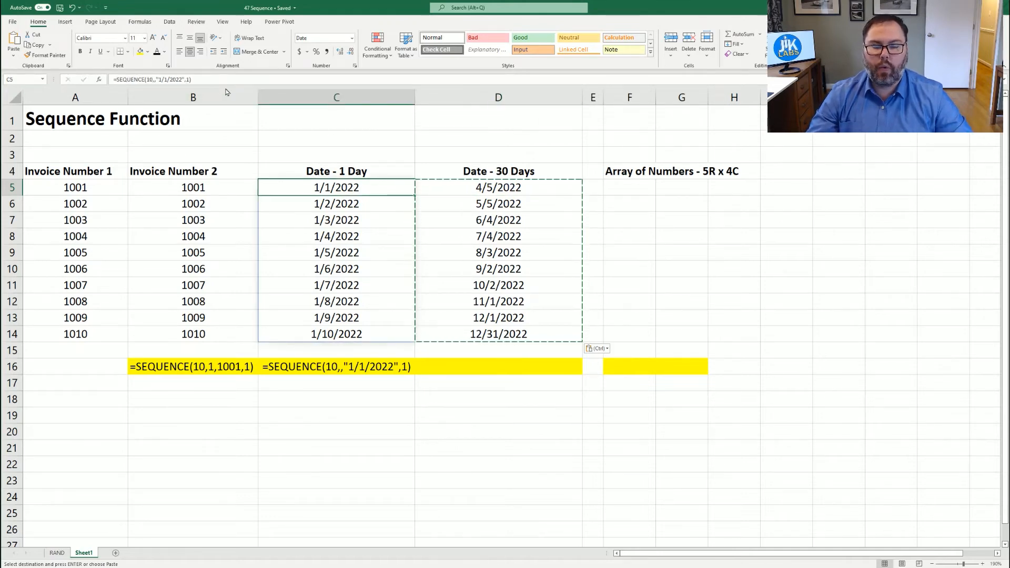
key(Down)
key(Down)
key(Down)
key(Down)
key(Down)
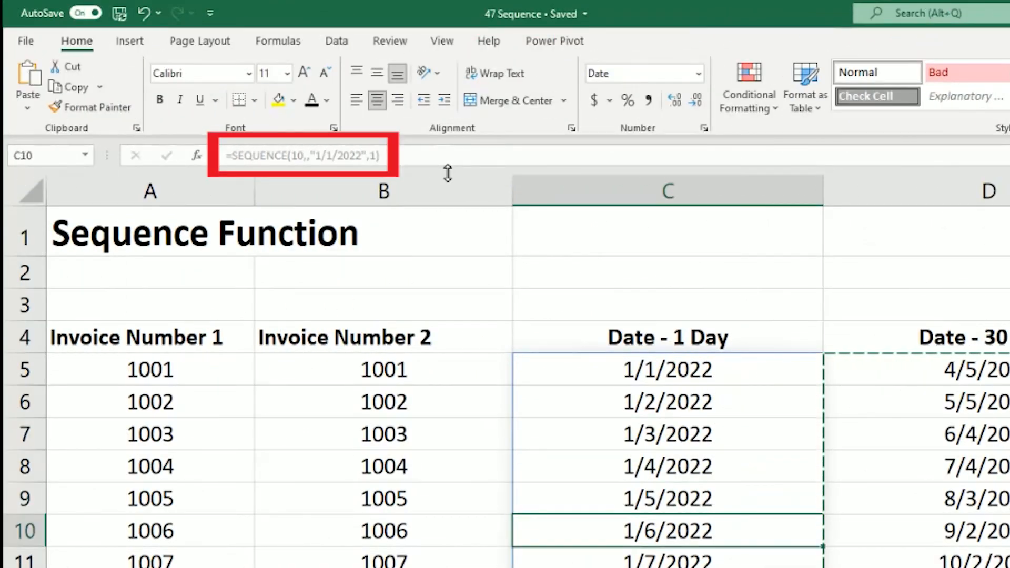
key(Up)
key(Up)
key(Up)
key(Up)
key(Up)
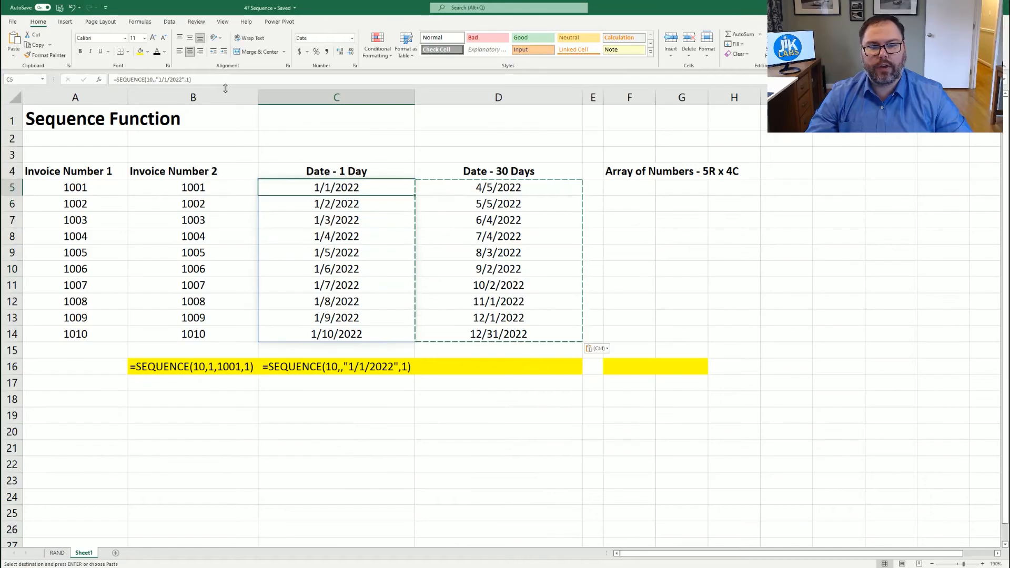
Change the font color of the yellow cell D16 to black.
key(Right)
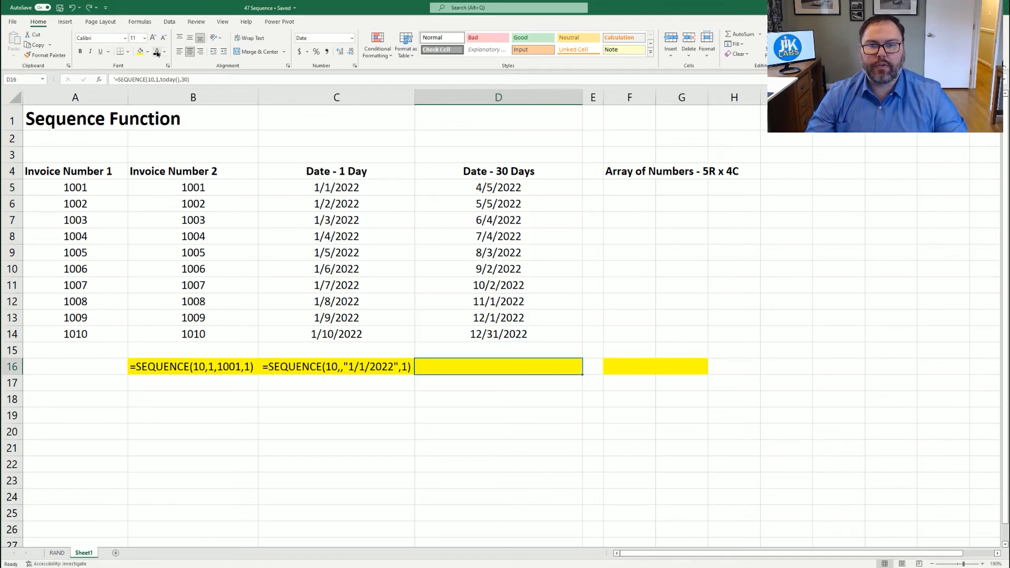
click(157, 51)
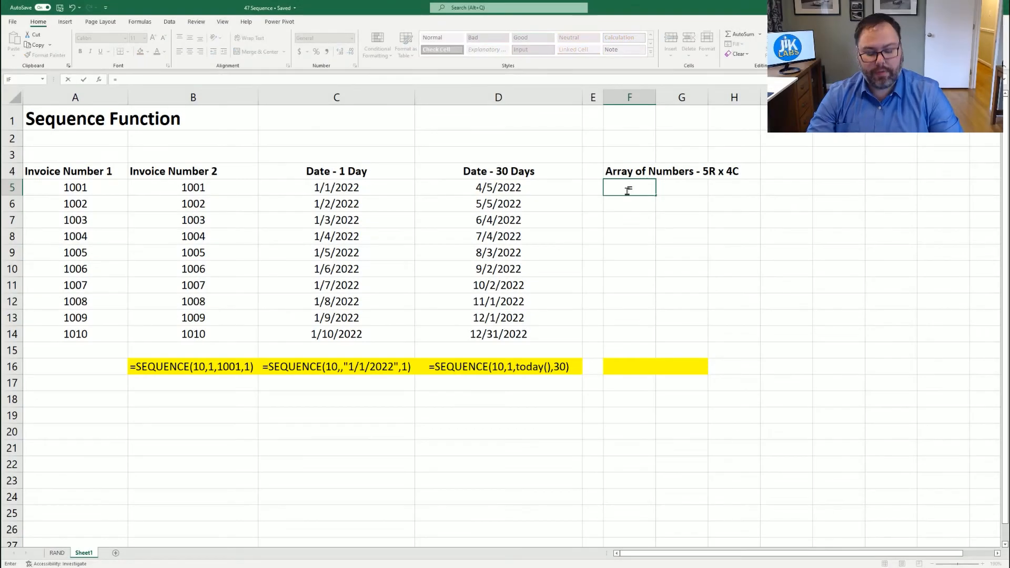
Enter the formula =SEQUENCE(5,4,1,1) in cell F5 under Array of Numbers - 5R x 4C.
text(SEQUENCE()
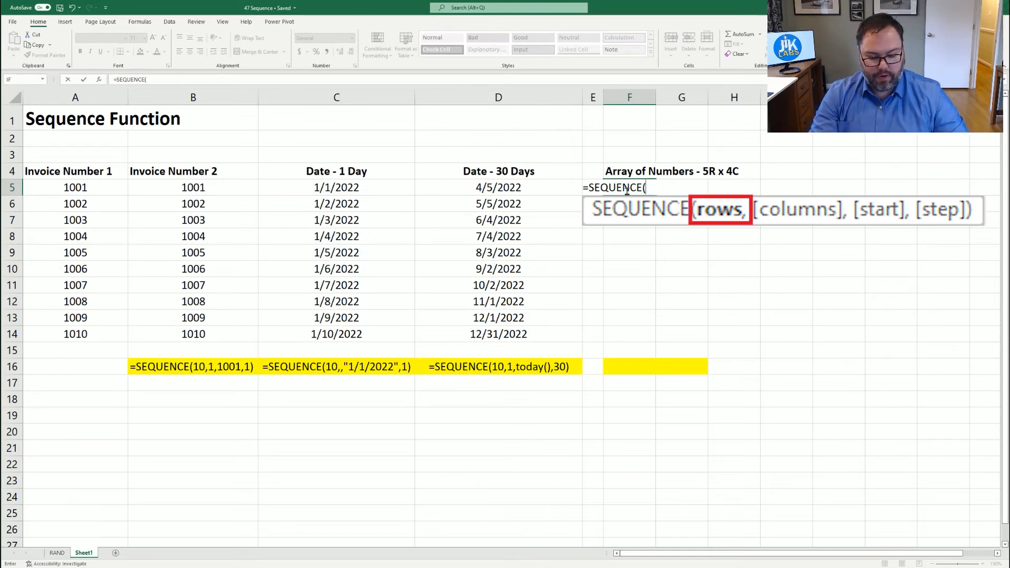
text(5,4)
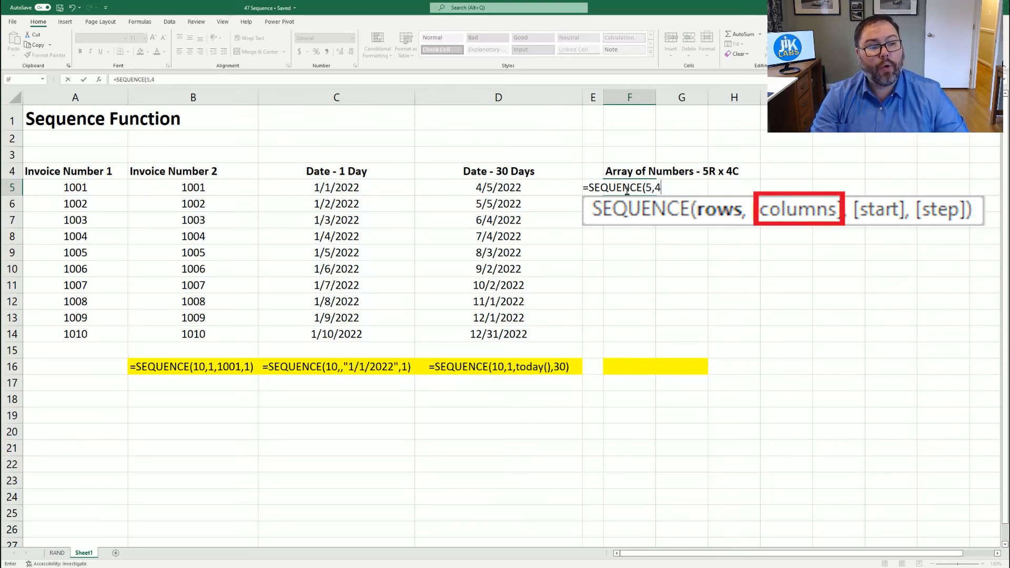
text(,1)
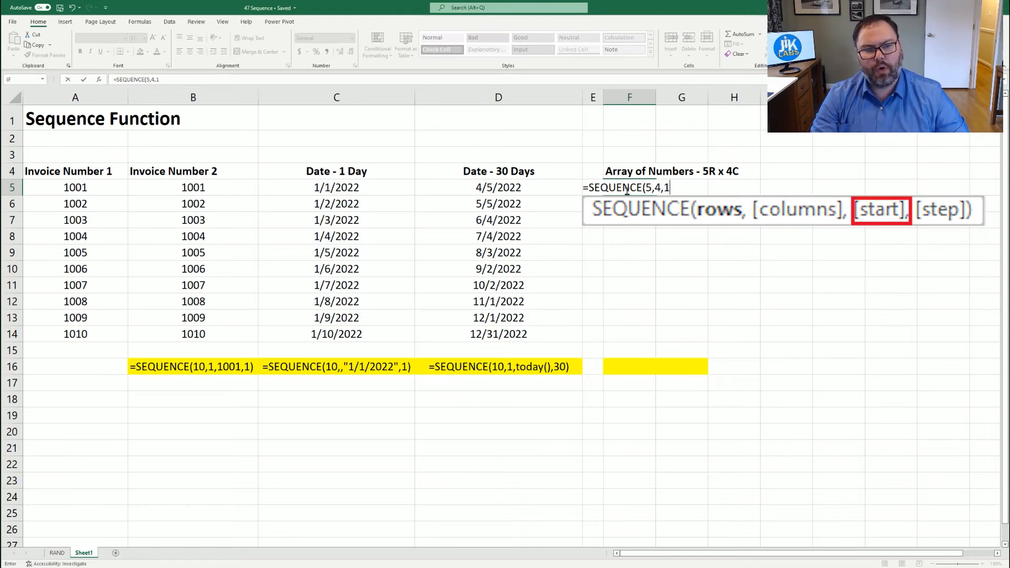
text(,1)
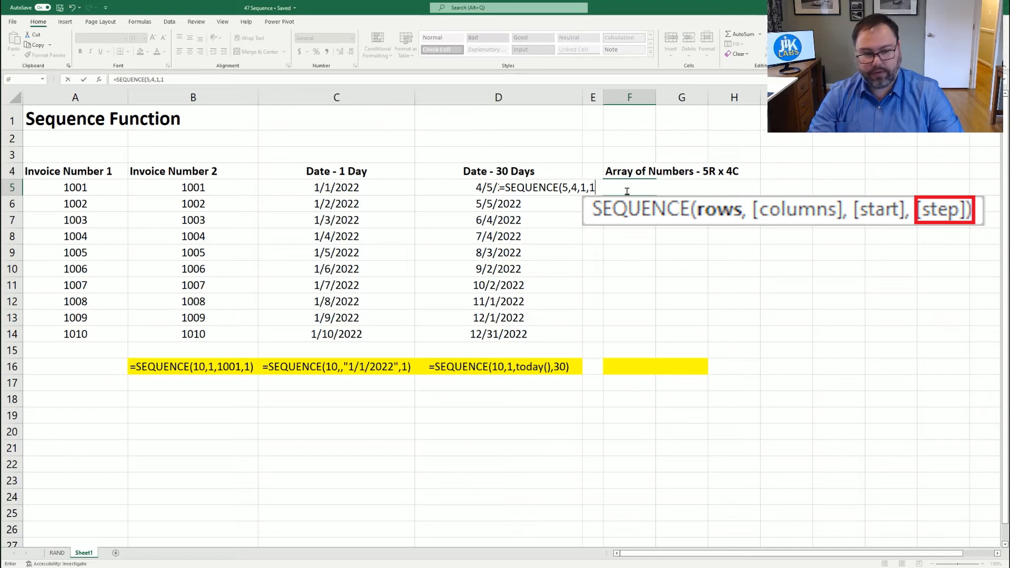
text())
key(Return)
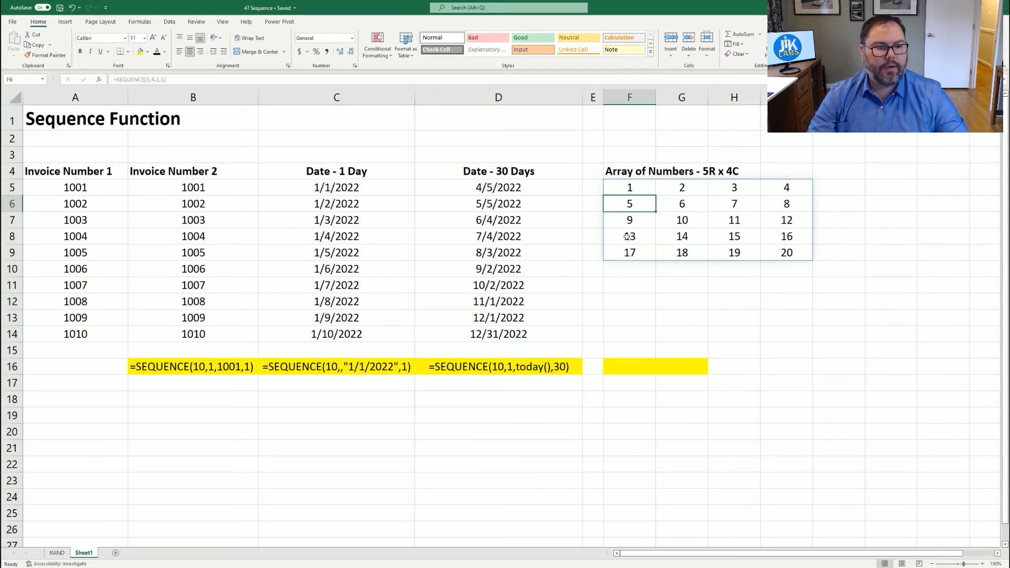
Change the font color of the yellow cell F16 to black.
click(623, 365)
click(156, 53)
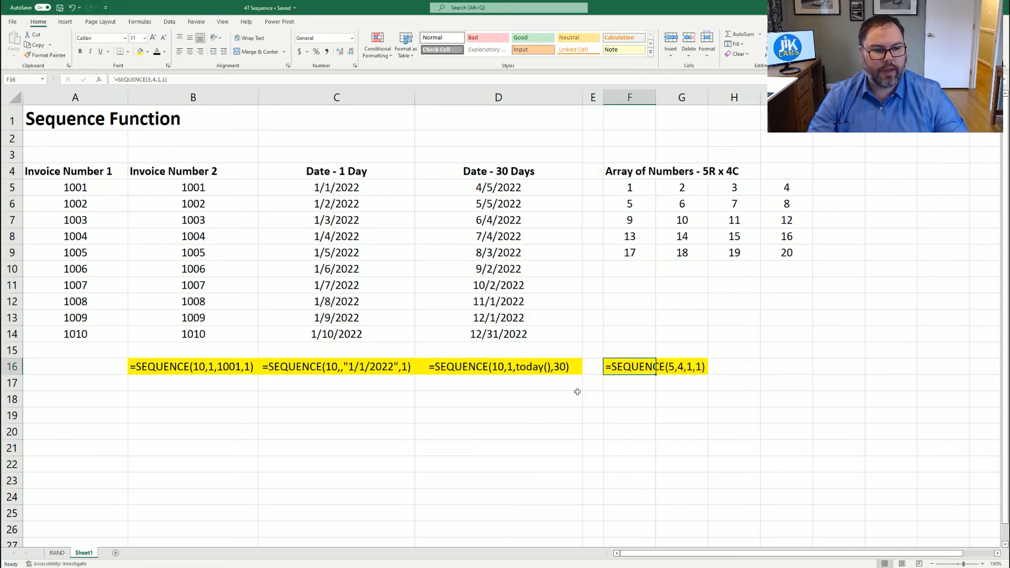
click(557, 189)
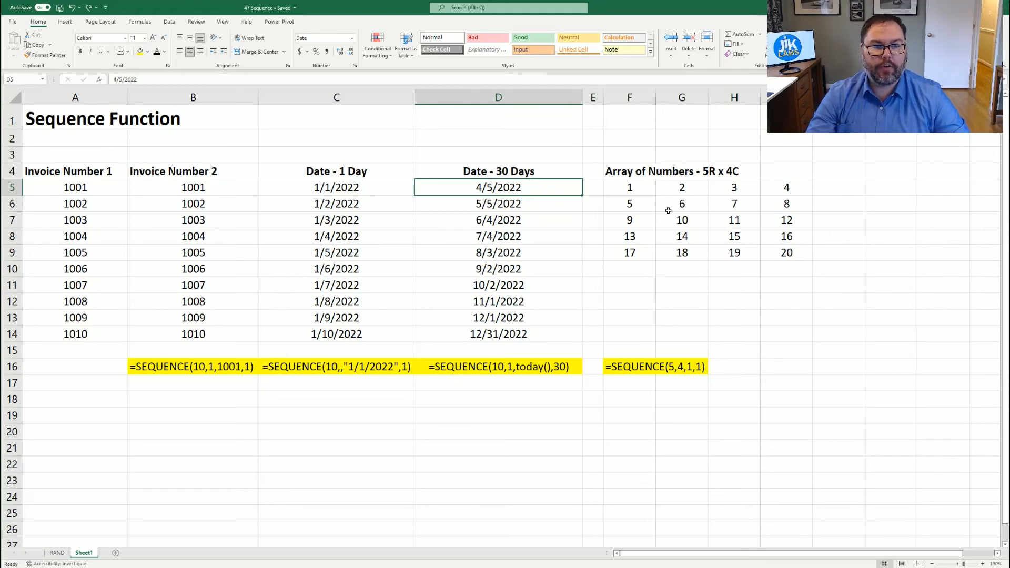
Clear the Invoice Number 1 values in cells A5:A14.
key(Up)
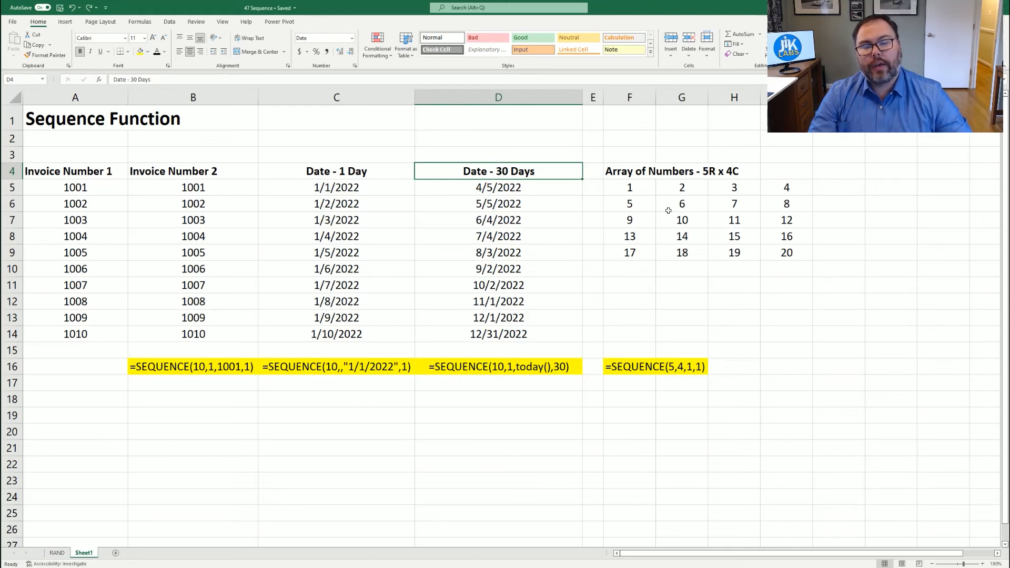
key(Down)
key(Left)
key(Left)
key(Left)
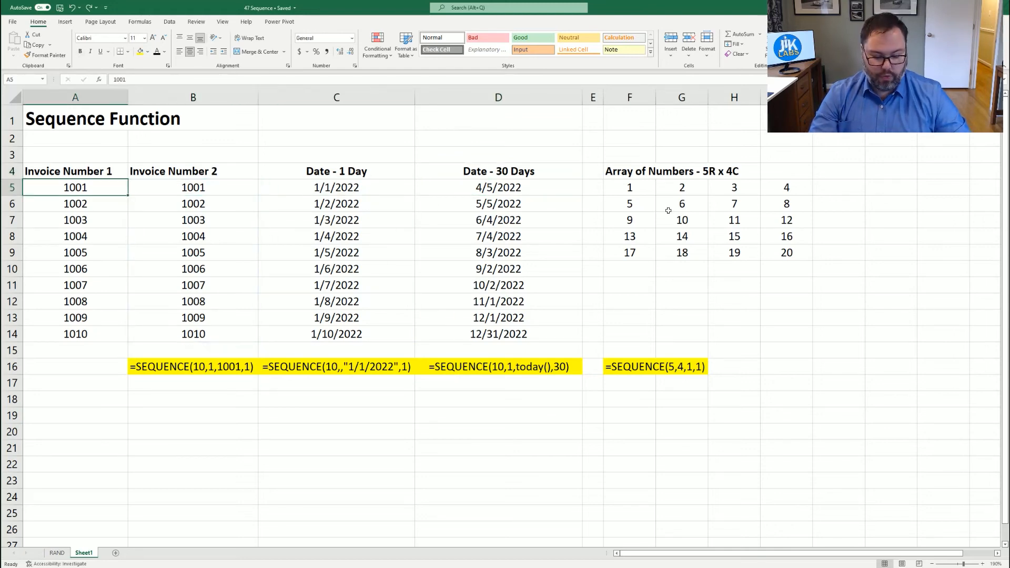
key(shift+Down)
key(shift+Down)
key(shift+Down)
key(shift+Down)
key(shift+Down)
key(shift+Down)
key(shift+Down)
key(shift+Down)
key(shift+Down)
key(Delete)
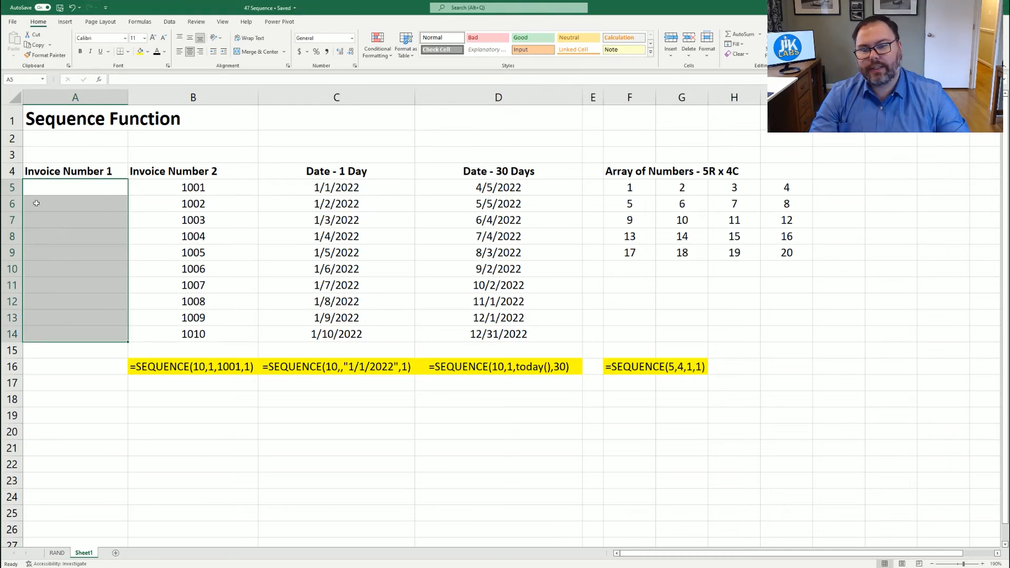
Enter 1001 in cell A5 as the starting invoice number and keep that cell selected.
click(77, 180)
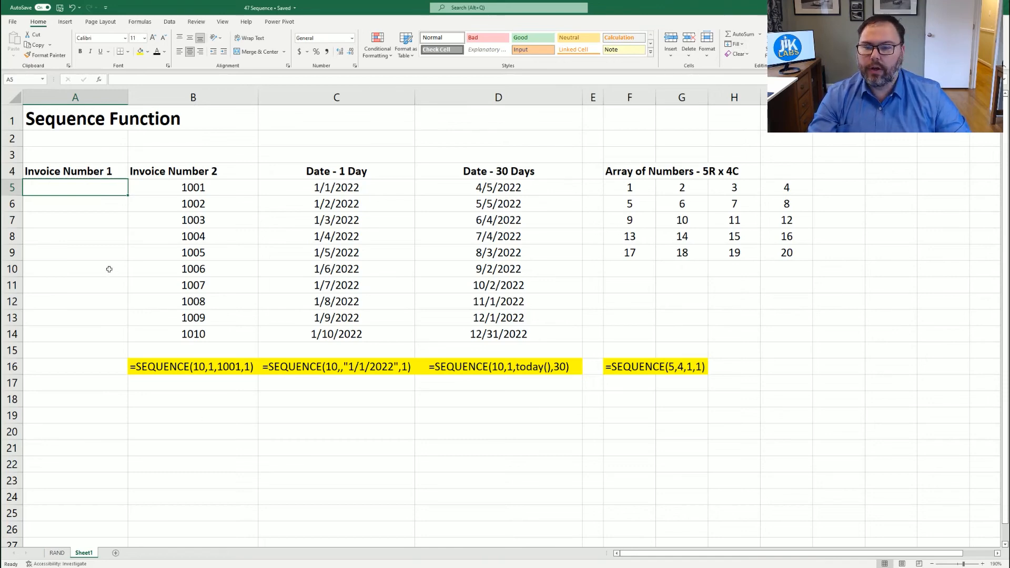
text(1)
text(01)
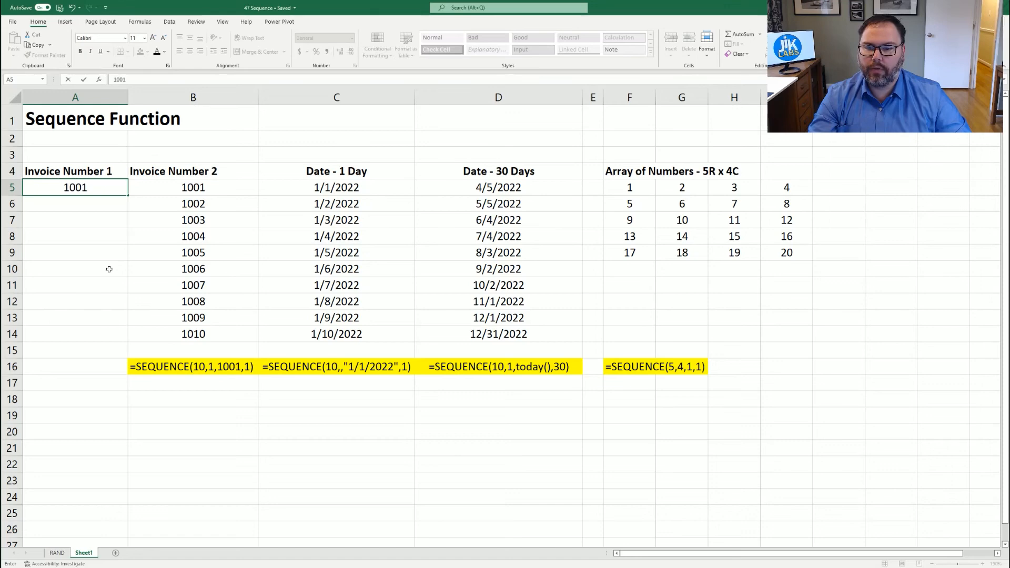
key(Return)
key(Up)
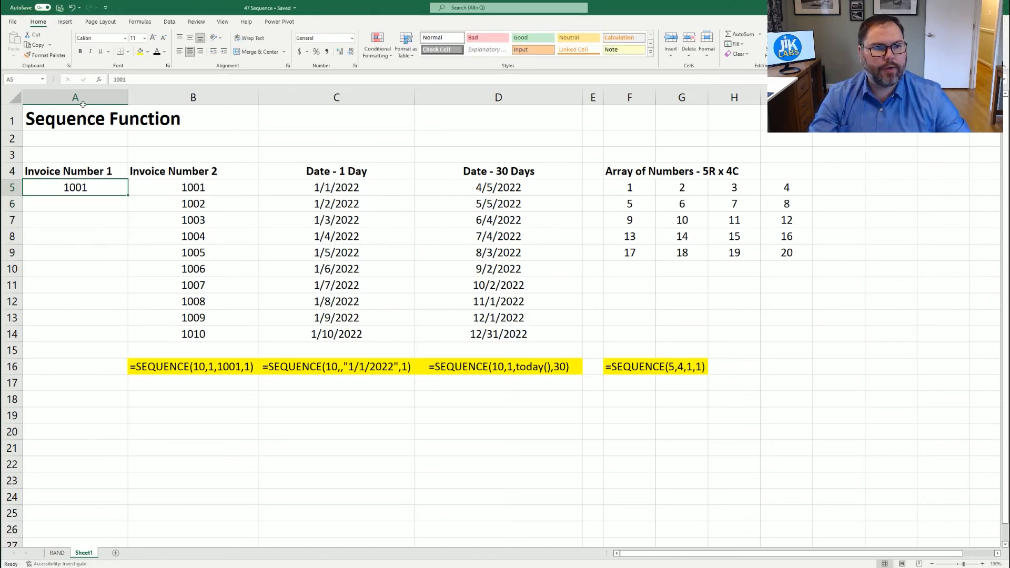
Fill a linear series down the column from A5 with a step value of 1 and a stop value of 1010.
click(744, 44)
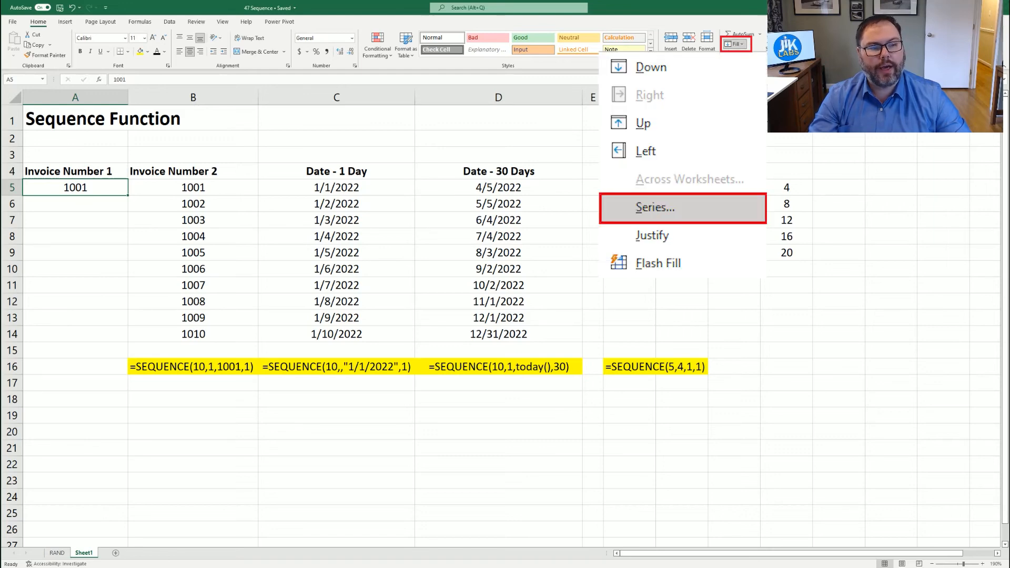
click(682, 208)
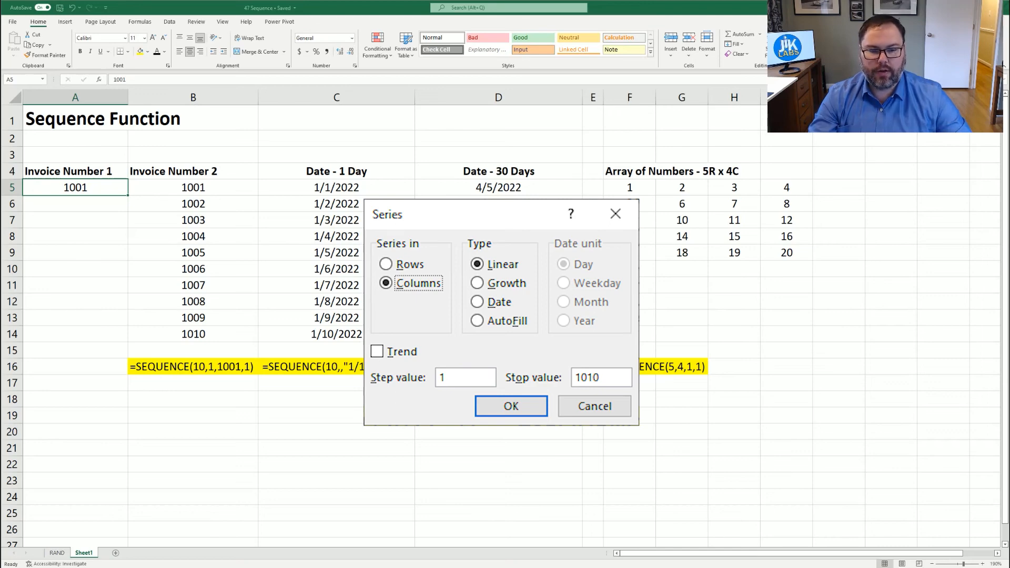
key(Return)
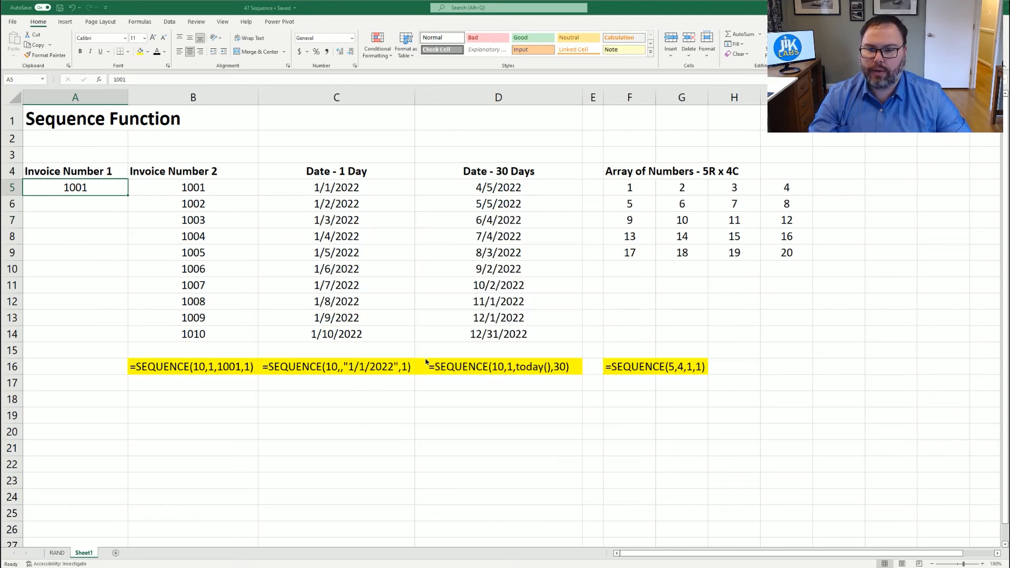